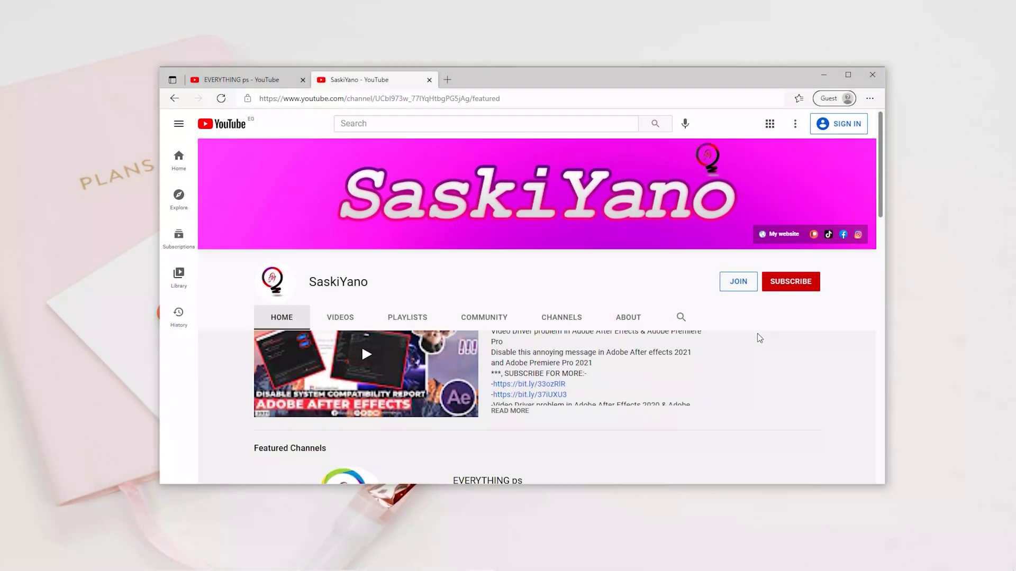
Scroll the tutorial channel's page and browse its playlists.
scroll(759, 338, down, 6)
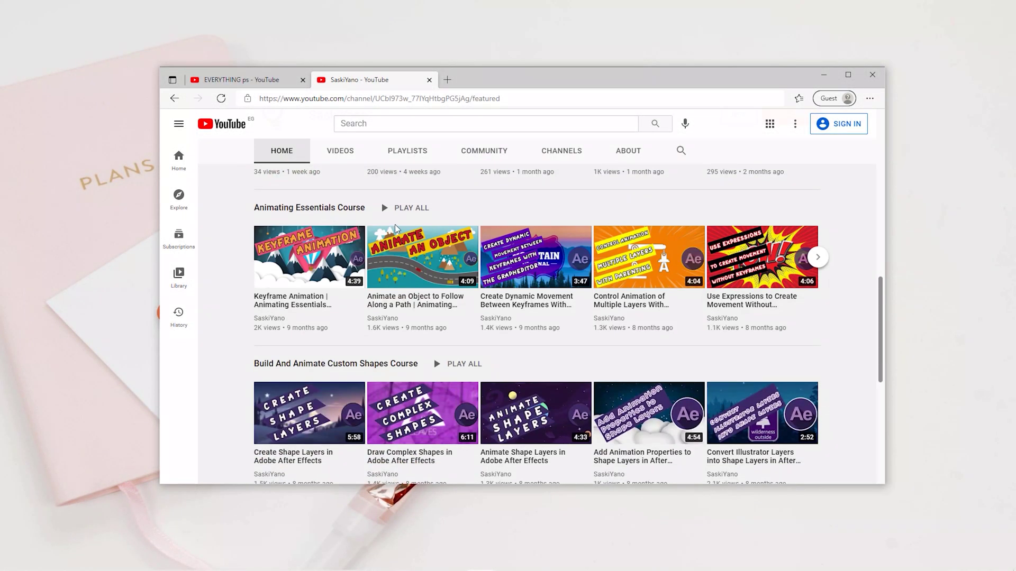
scroll(402, 275, down, 6)
click(407, 151)
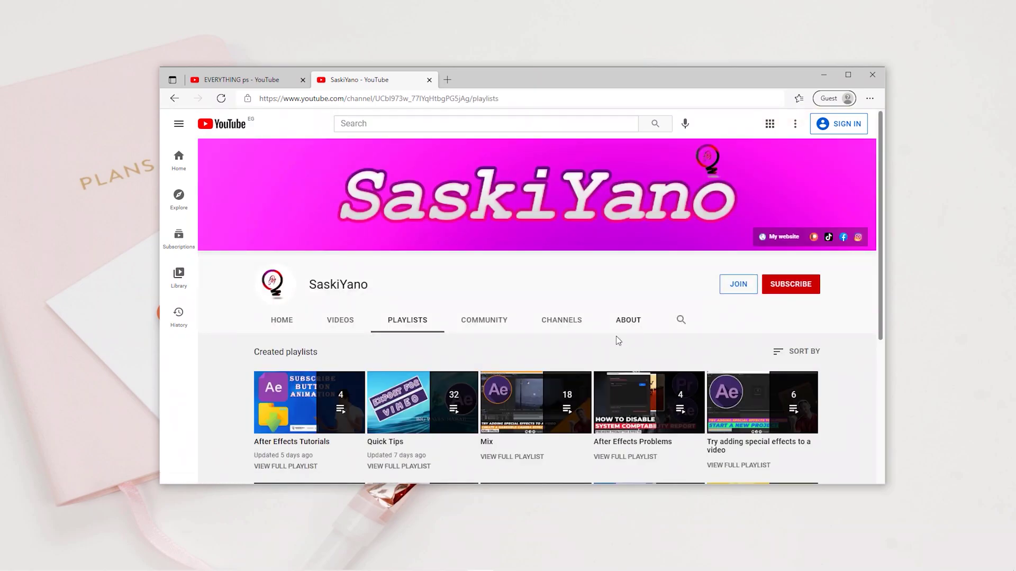
Browse the channel's full list of videos.
scroll(615, 338, down, 3)
scroll(390, 311, up, 3)
click(340, 320)
scroll(401, 392, down, 1)
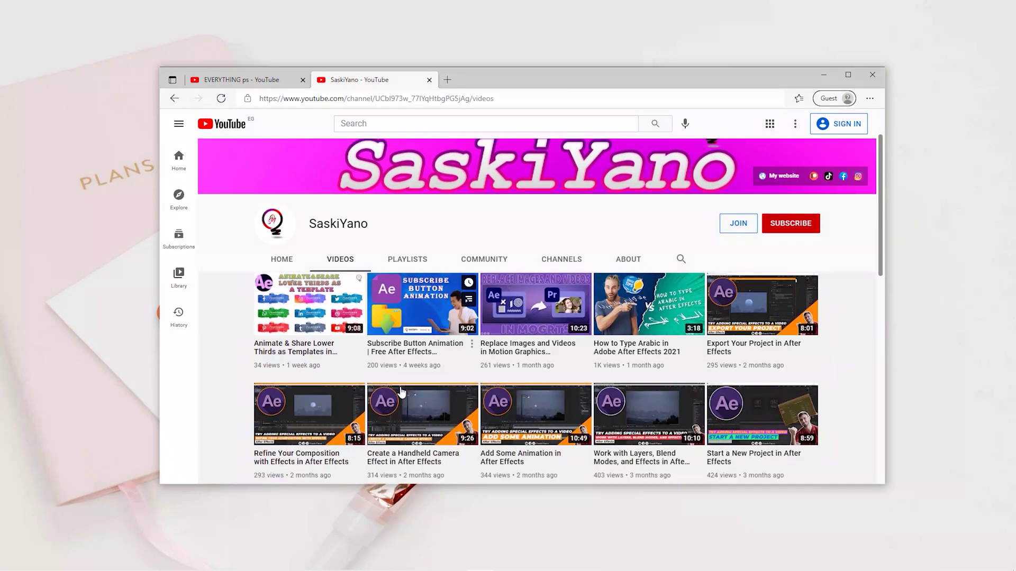
Return to the channel's home page and scroll through it.
scroll(401, 392, down, 4)
scroll(344, 342, up, 5)
click(284, 322)
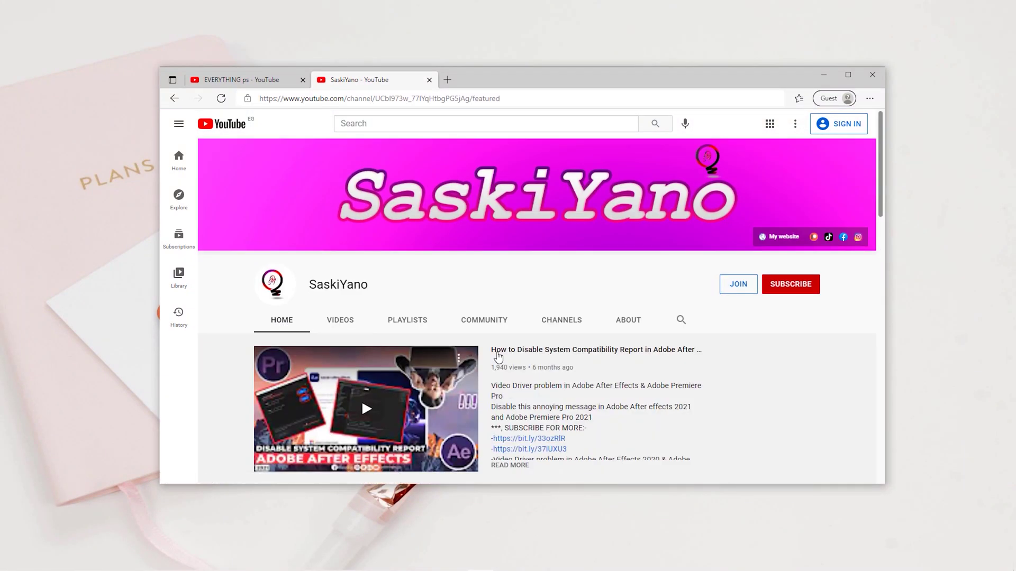
scroll(497, 358, down, 8)
scroll(743, 363, up, 8)
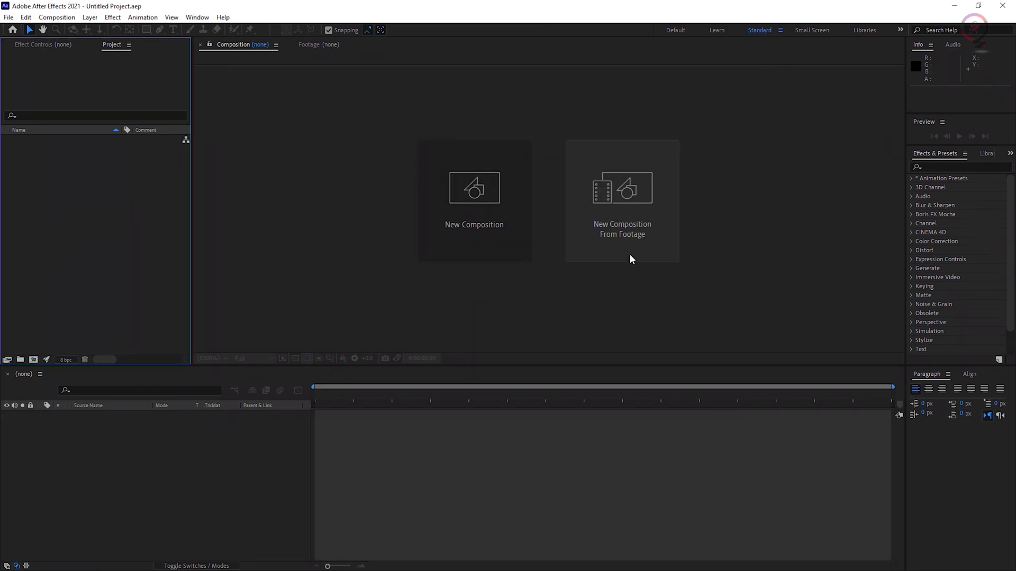
Import pexels-nipen-7964625.mp4 as a new composition from footage.
click(619, 213)
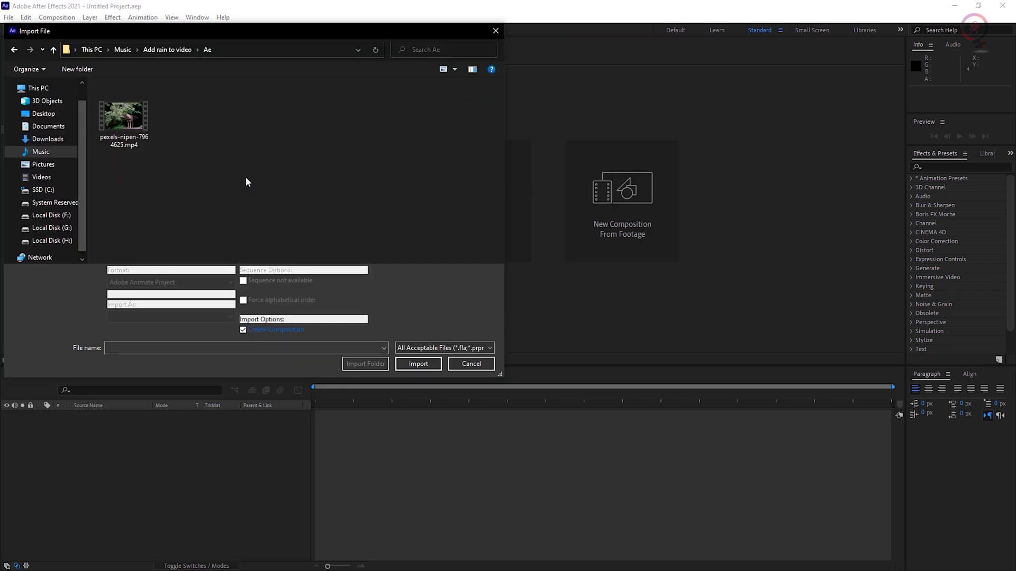
click(112, 119)
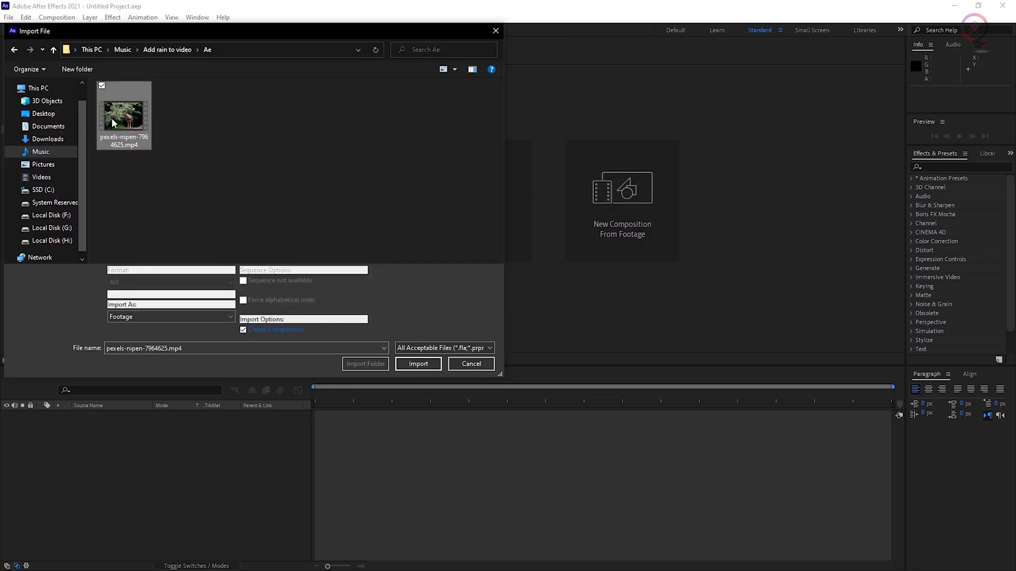
click(424, 364)
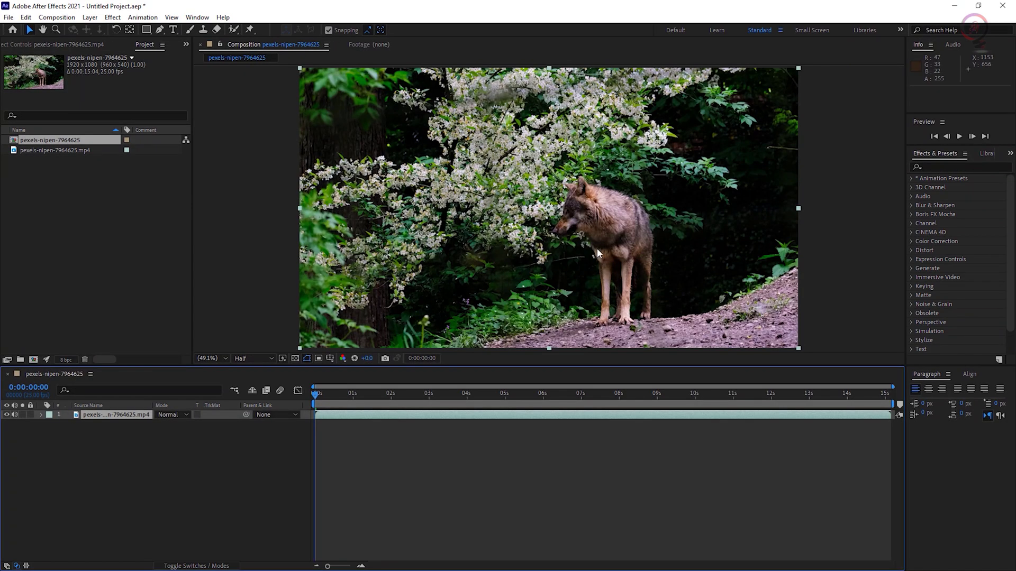
Rename the wolf clip's timeline layer to 'Foreground plate'.
right_click(102, 416)
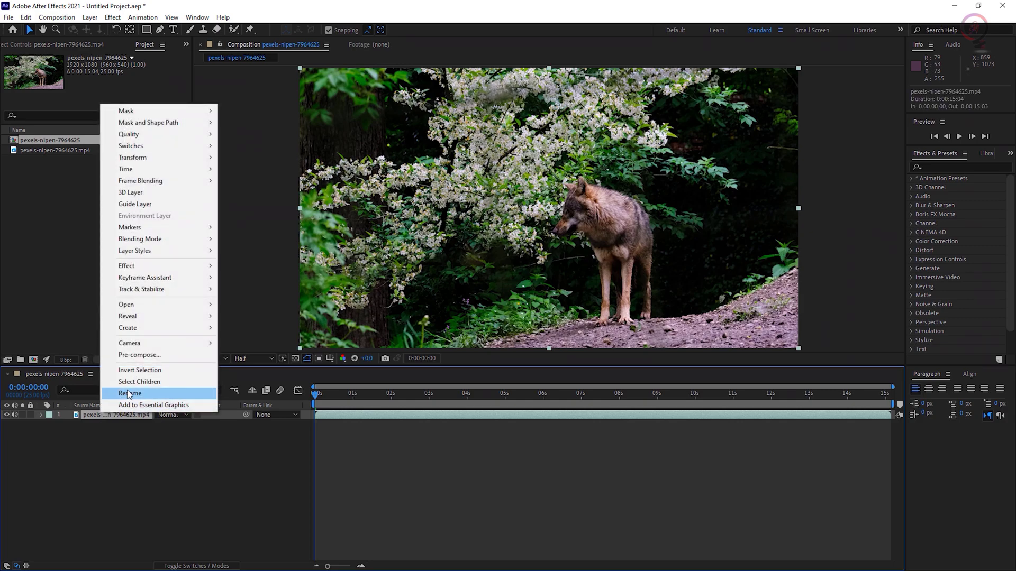
click(145, 392)
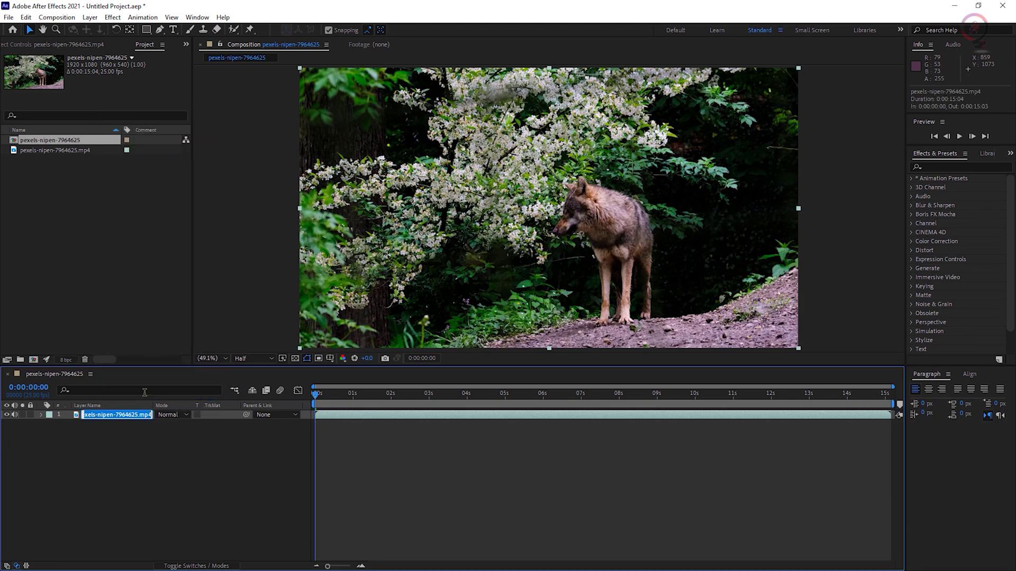
text(Foreground plate)
key(Return)
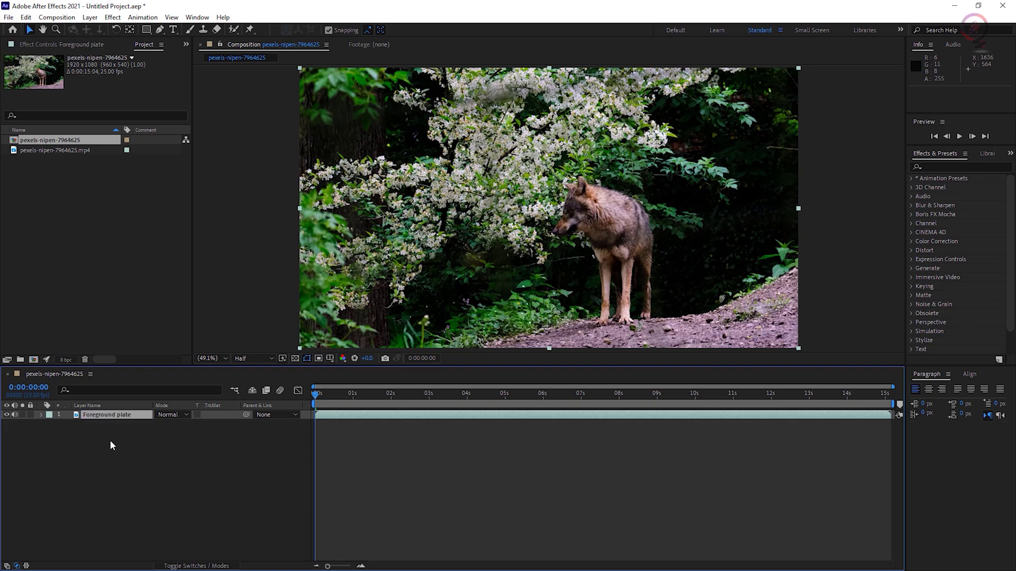
Create a new black solid named 'Foreground rain' via Layer > New > Solid.
click(90, 20)
mouse_move(160, 32)
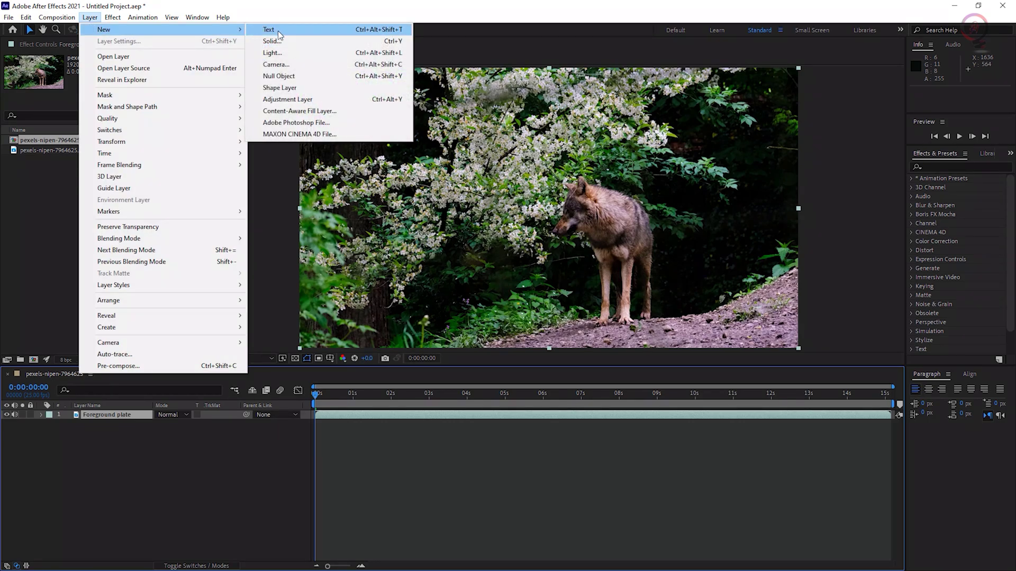
click(347, 42)
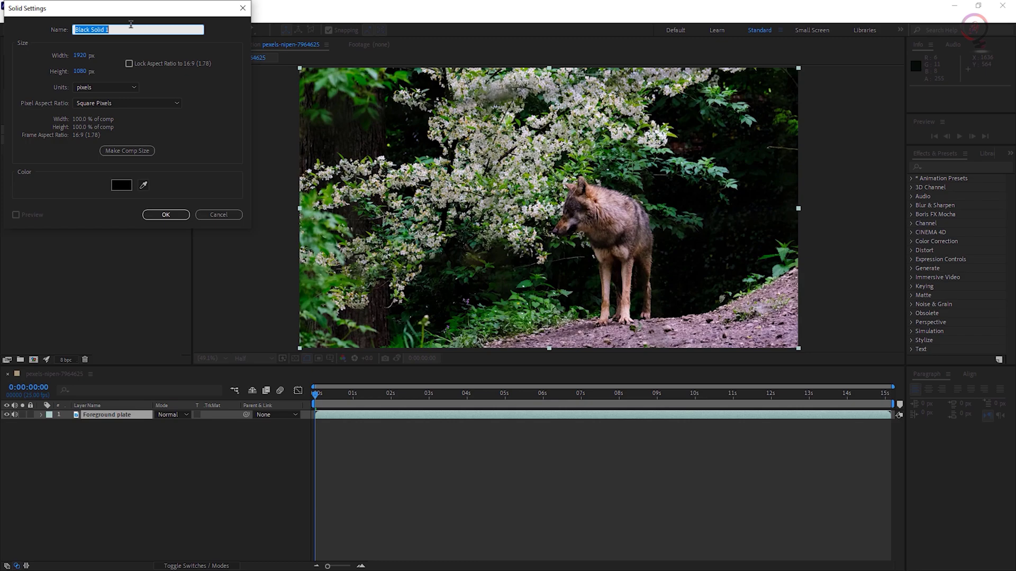
text(Foreground rain)
click(123, 186)
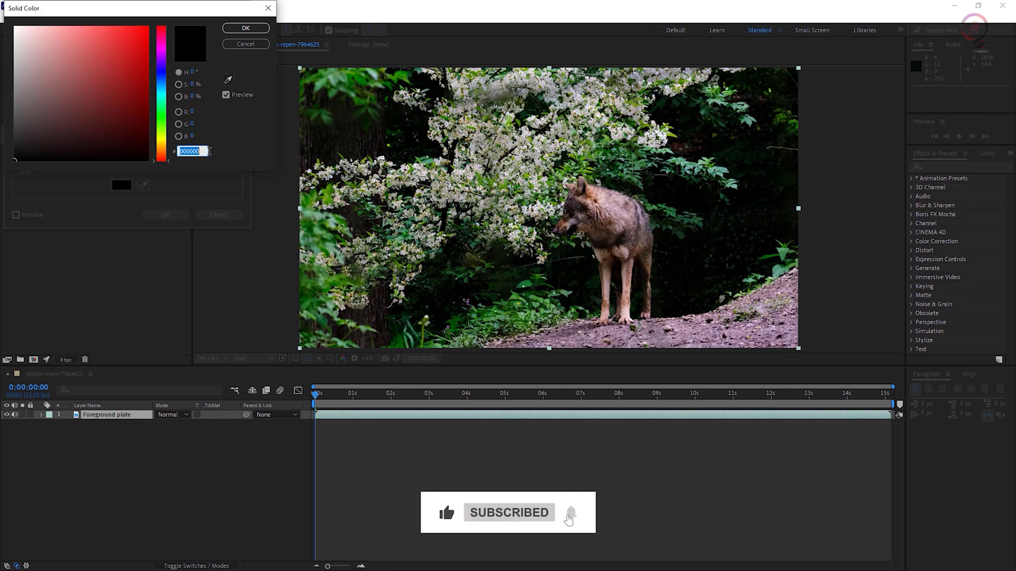
click(246, 27)
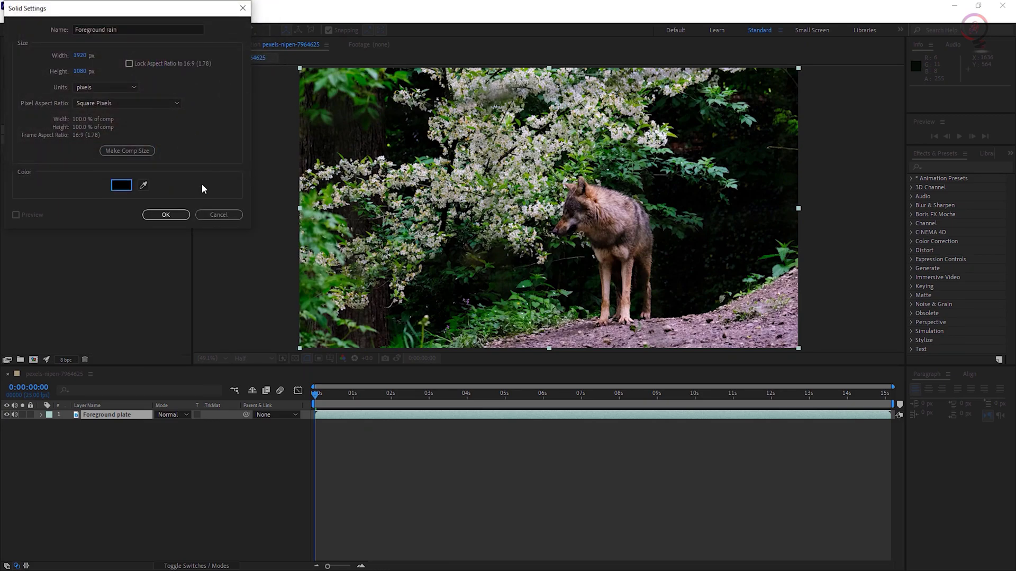
click(168, 215)
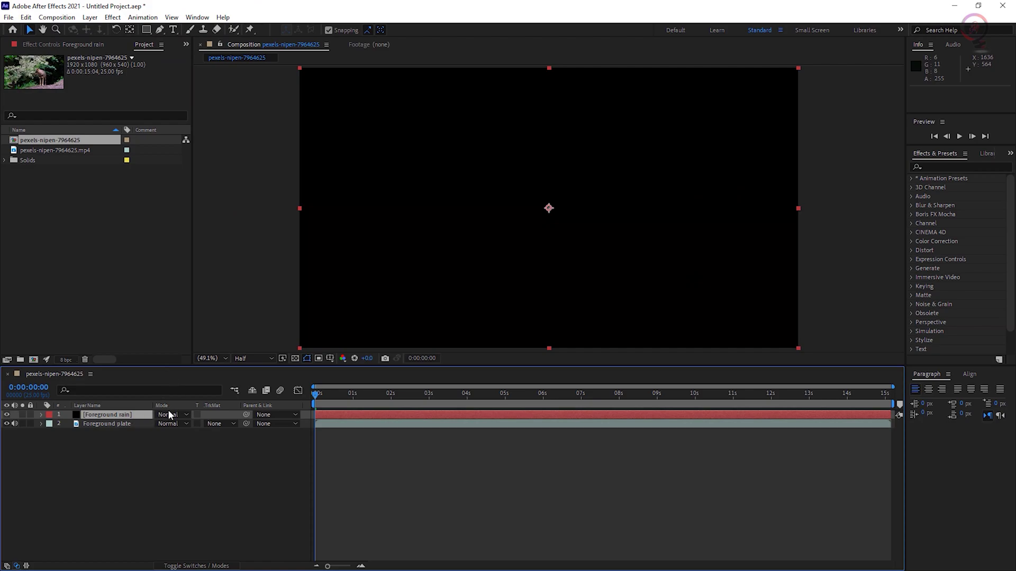
Set Foreground rain's blending mode to Screen, then toggle the Switches/Modes columns to check.
click(186, 416)
click(186, 412)
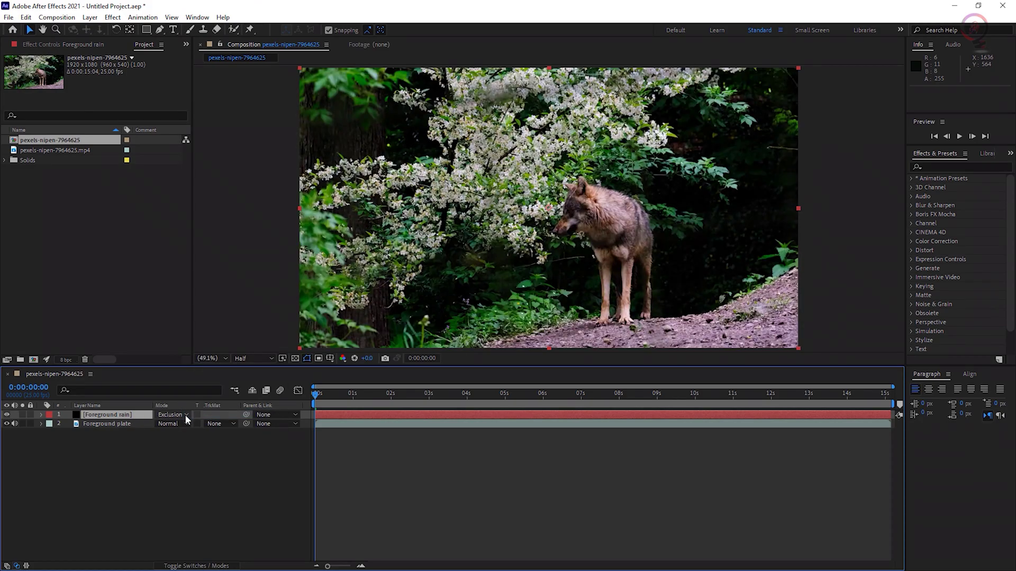
click(185, 414)
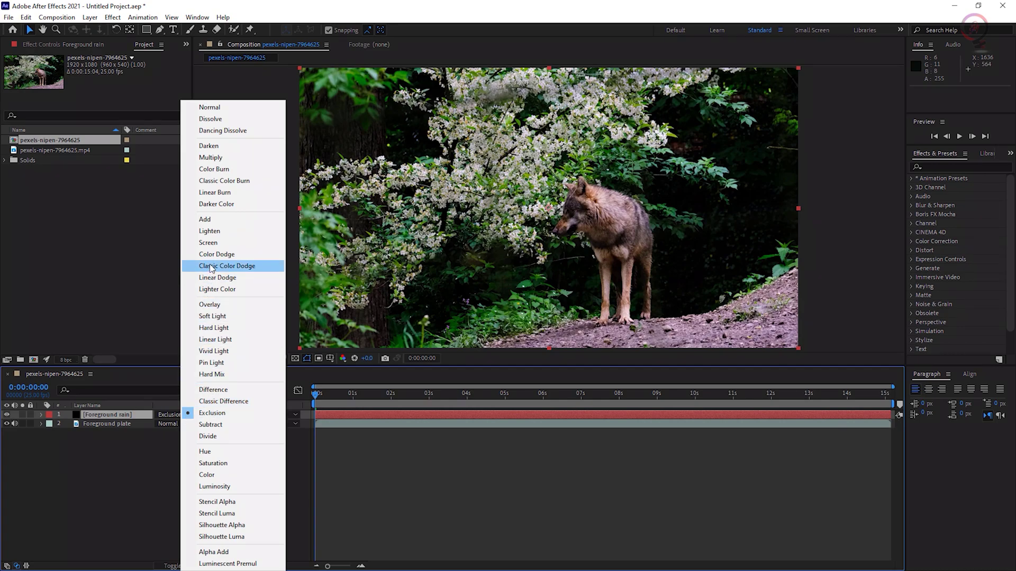
click(214, 243)
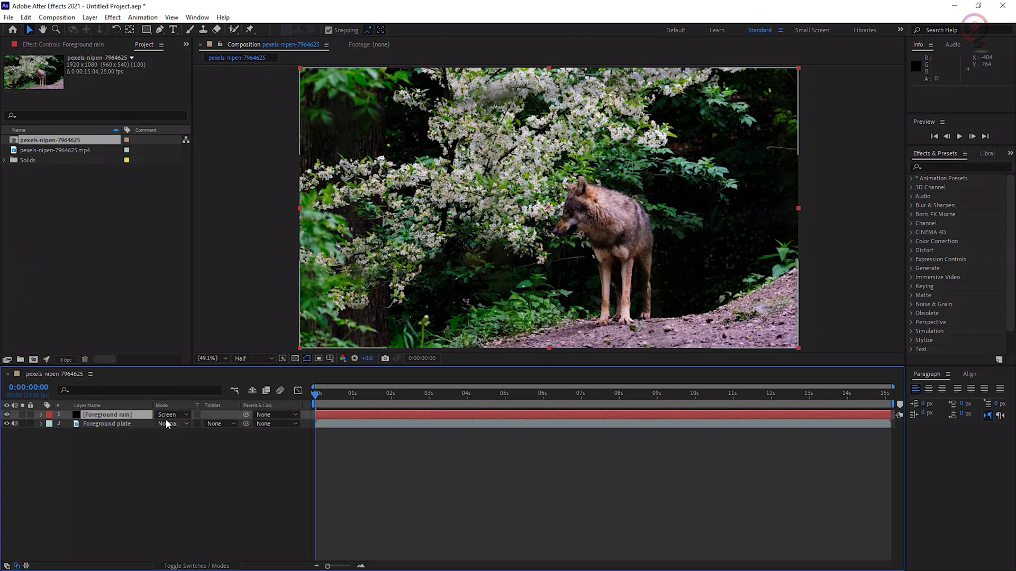
click(193, 566)
click(193, 566)
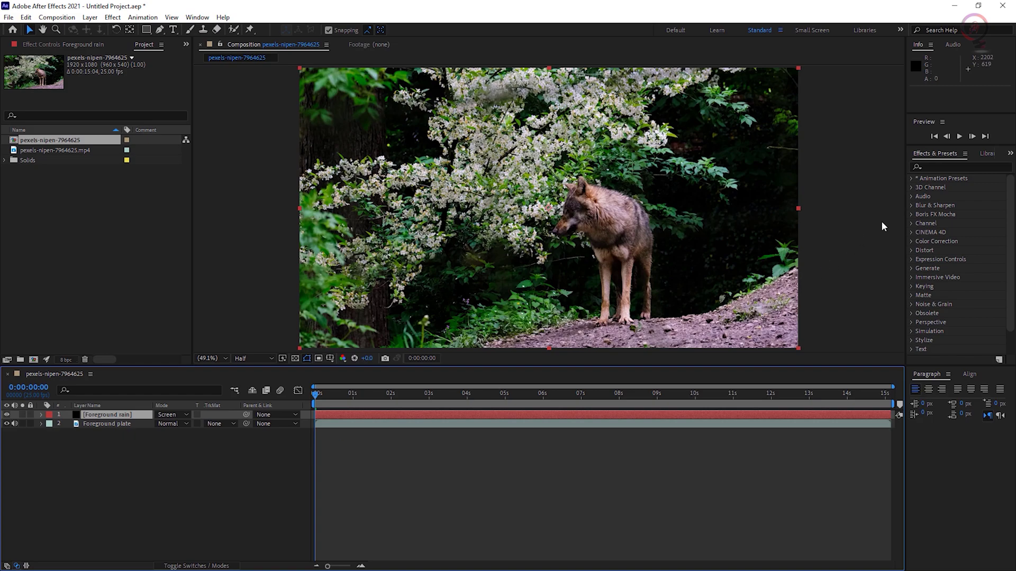
click(198, 17)
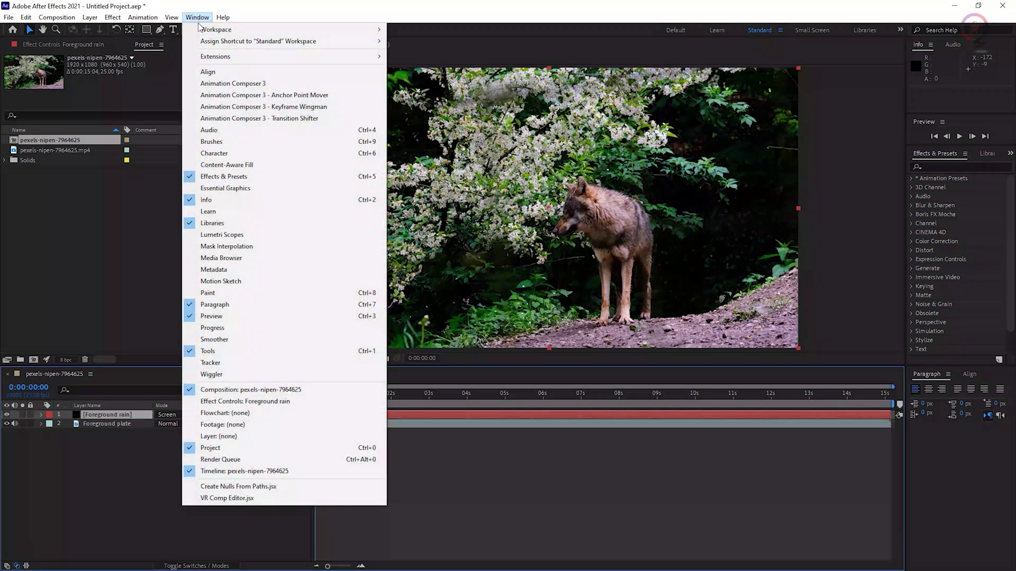
Search effects for 'rainfall' and drag CC Rainfall onto the Foreground rain layer.
click(372, 180)
click(939, 166)
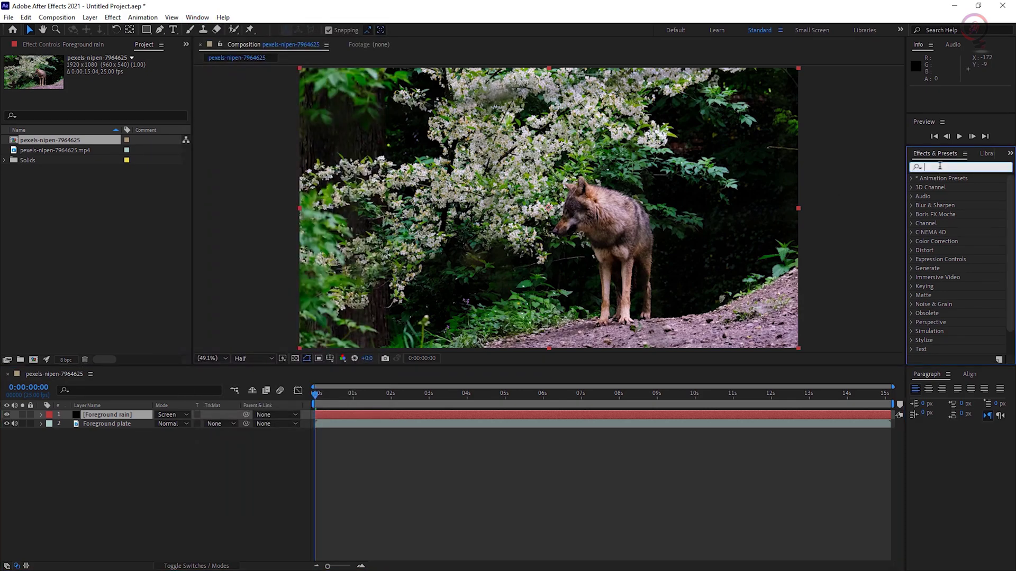
text(rainfall)
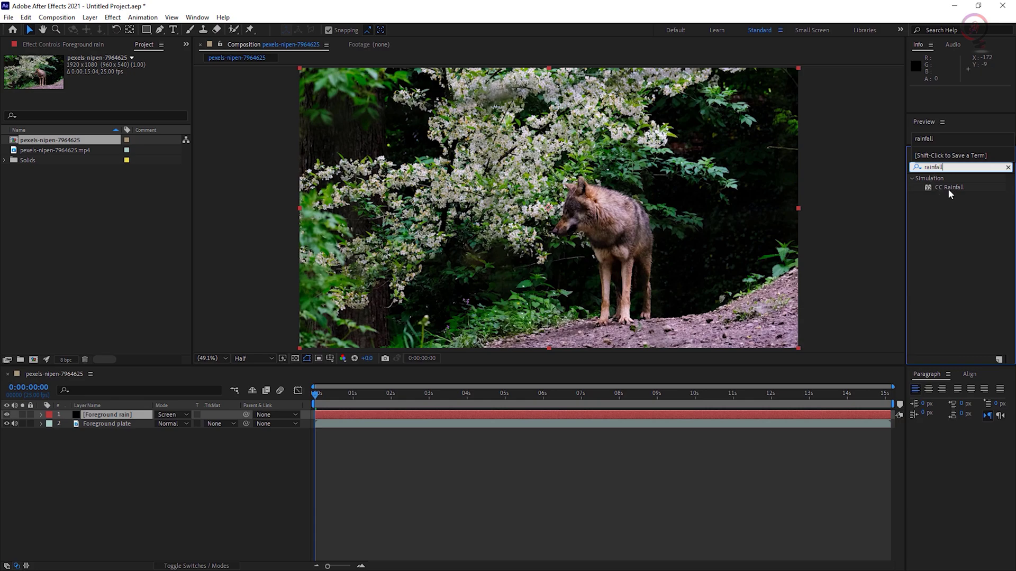
click(951, 188)
drag(954, 190, 107, 421)
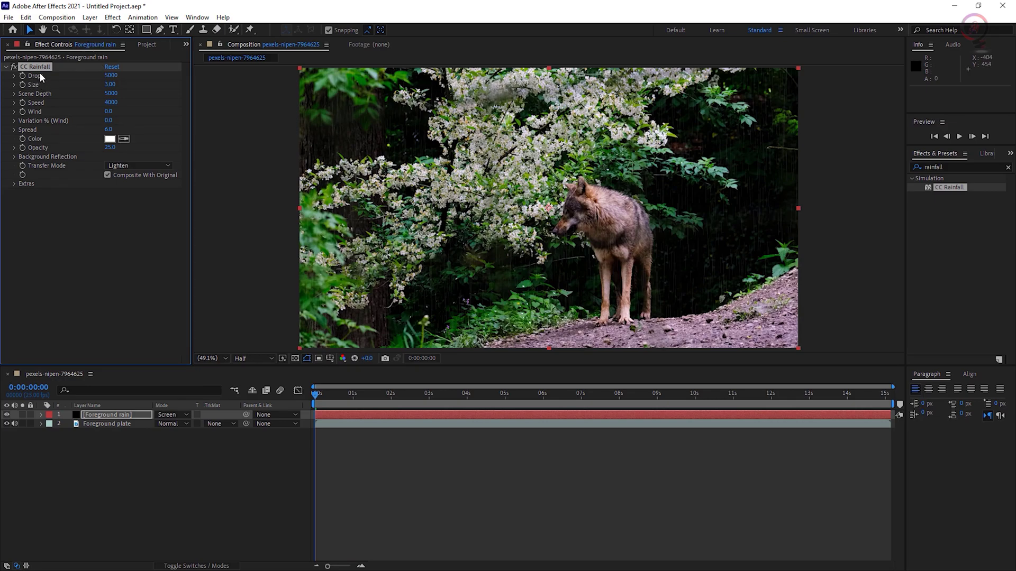
Set CC Rainfall to Drops 15000, Size 5, Speed 8000 and Spread 10.
click(110, 75)
text(15000)
key(Return)
click(110, 84)
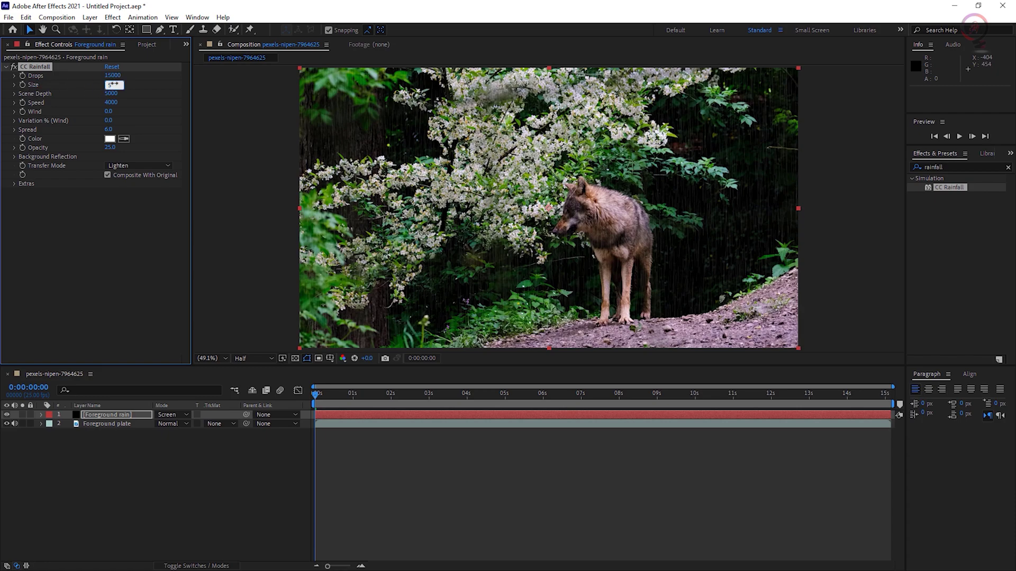
key(Return)
click(111, 103)
text(8000)
key(Return)
click(111, 130)
text(10)
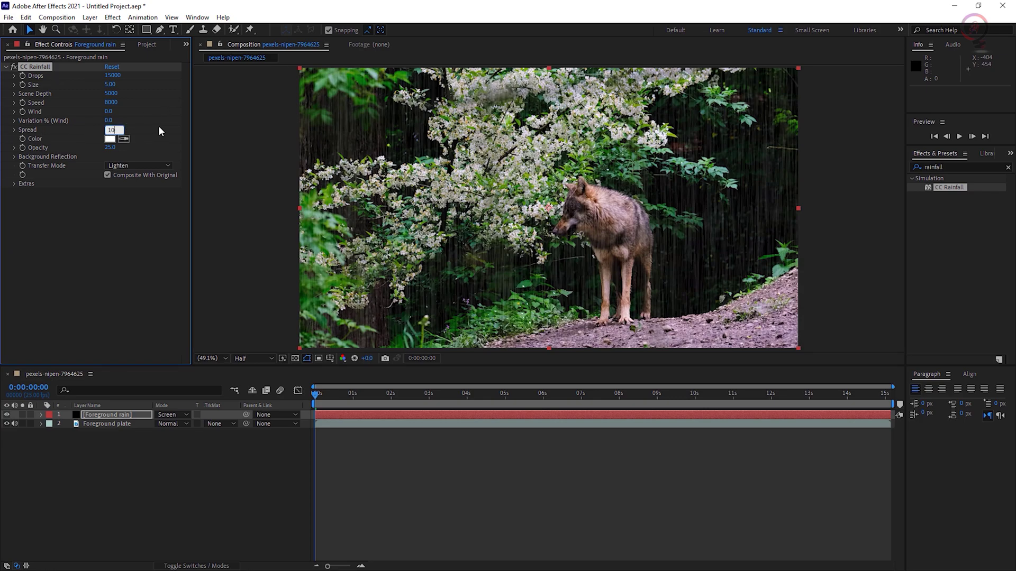
key(Return)
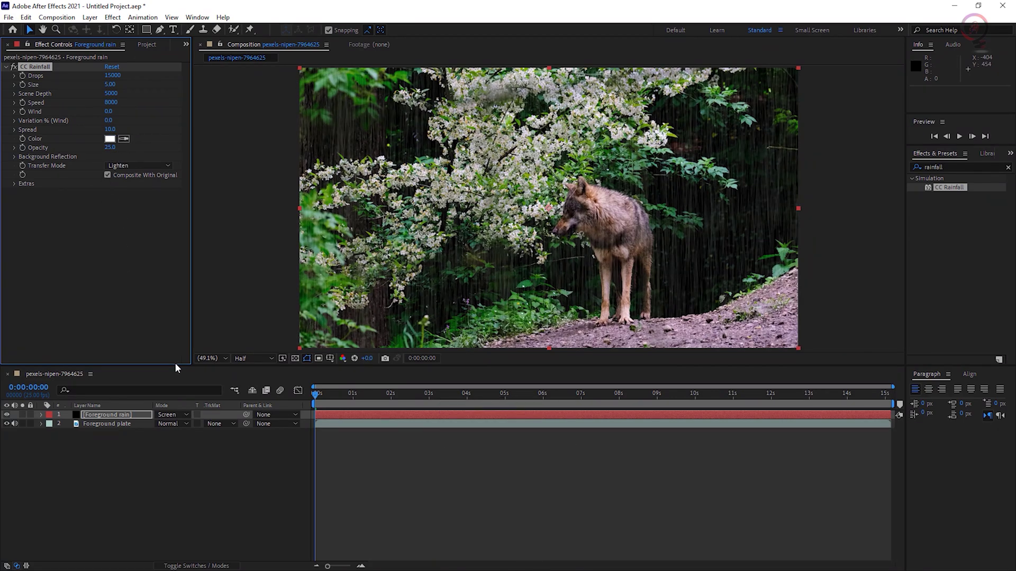
Preview the rain over the wolf, stop playback, and zoom the viewer to 33.3%.
key(space)
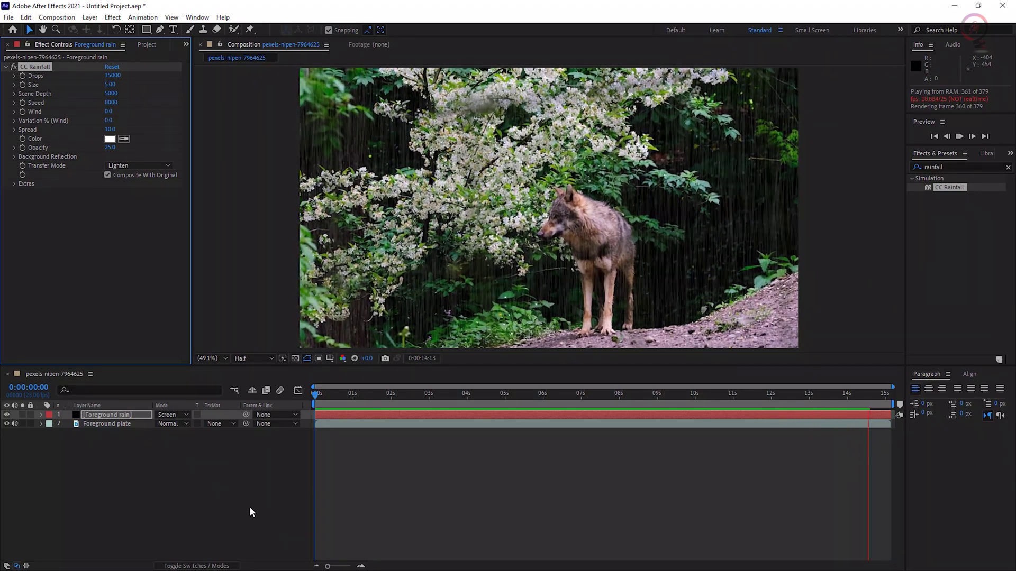
key(space)
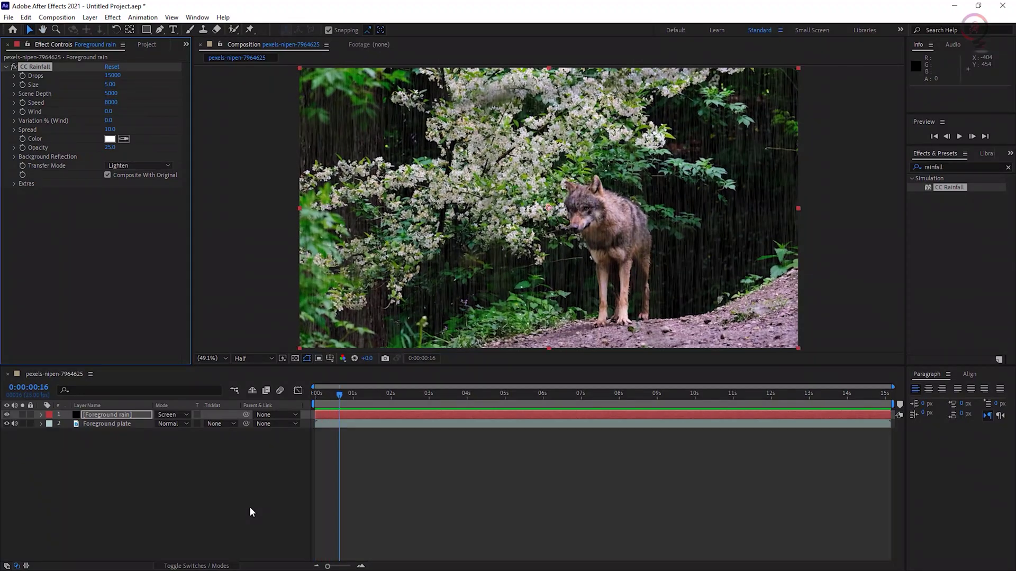
scroll(812, 254, up, 1)
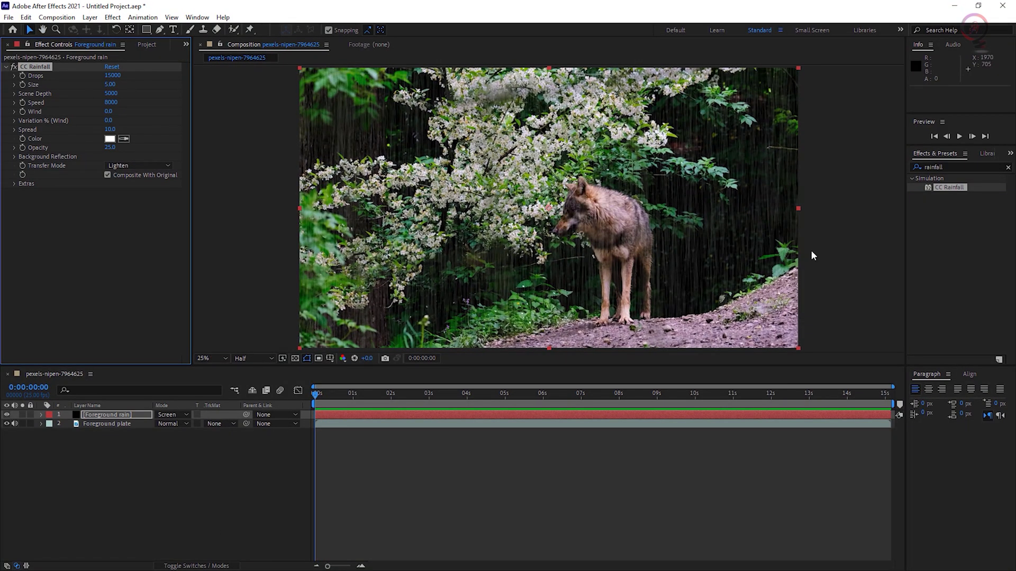
On Foreground plate, start a Pen mask along the right hillside and up the wolf's back.
scroll(216, 137, down, 1)
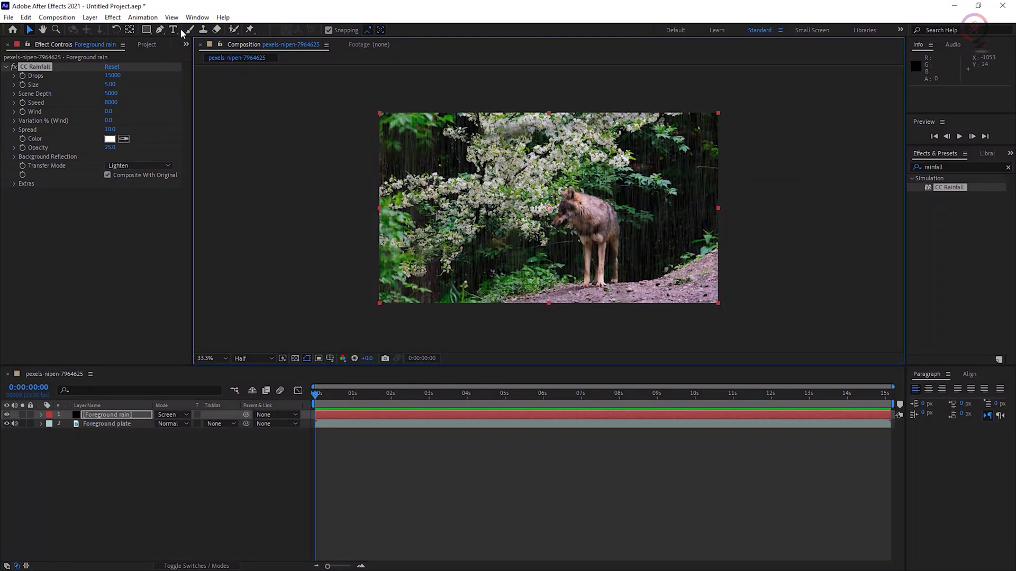
click(86, 425)
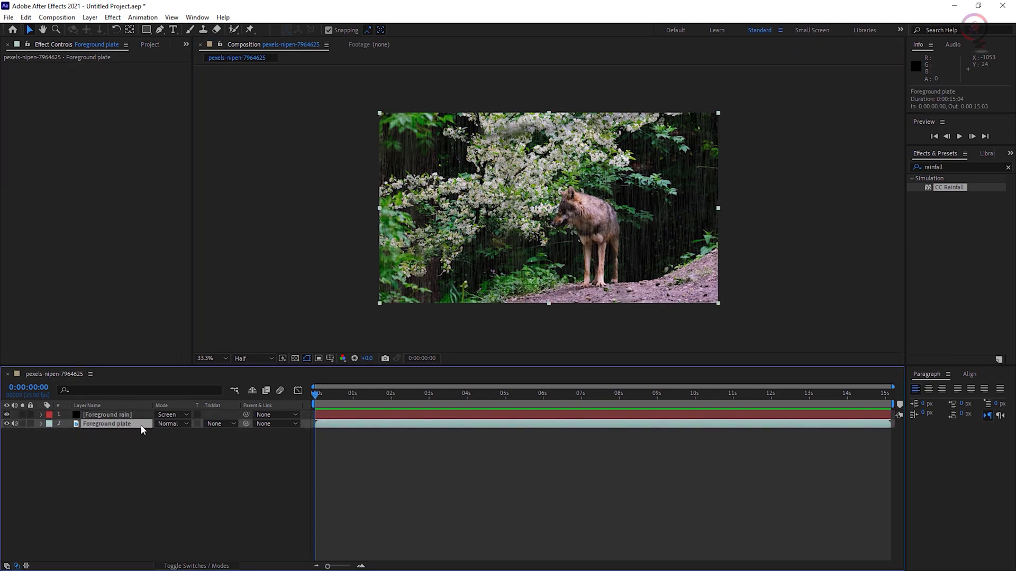
click(161, 30)
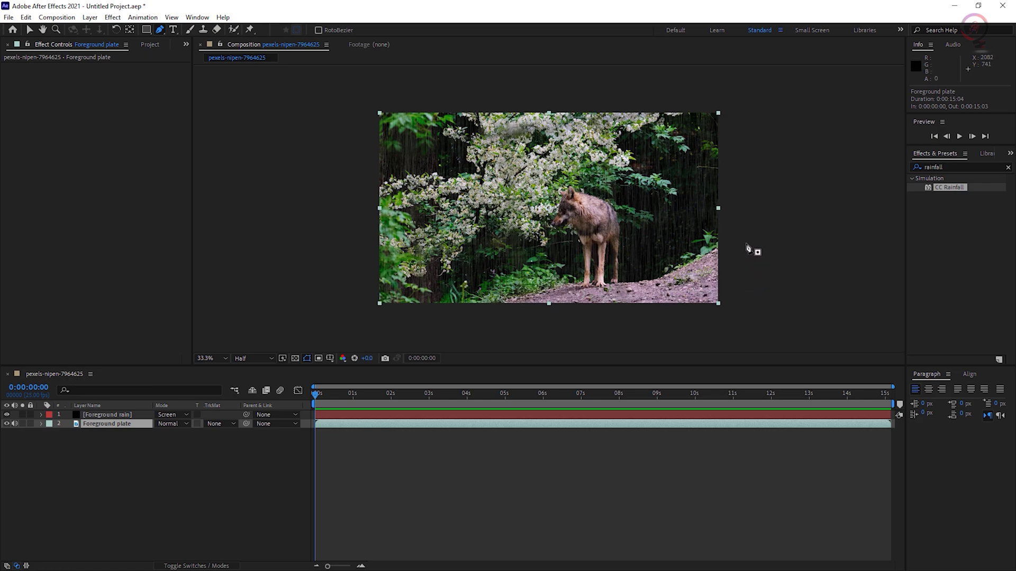
click(736, 323)
click(732, 228)
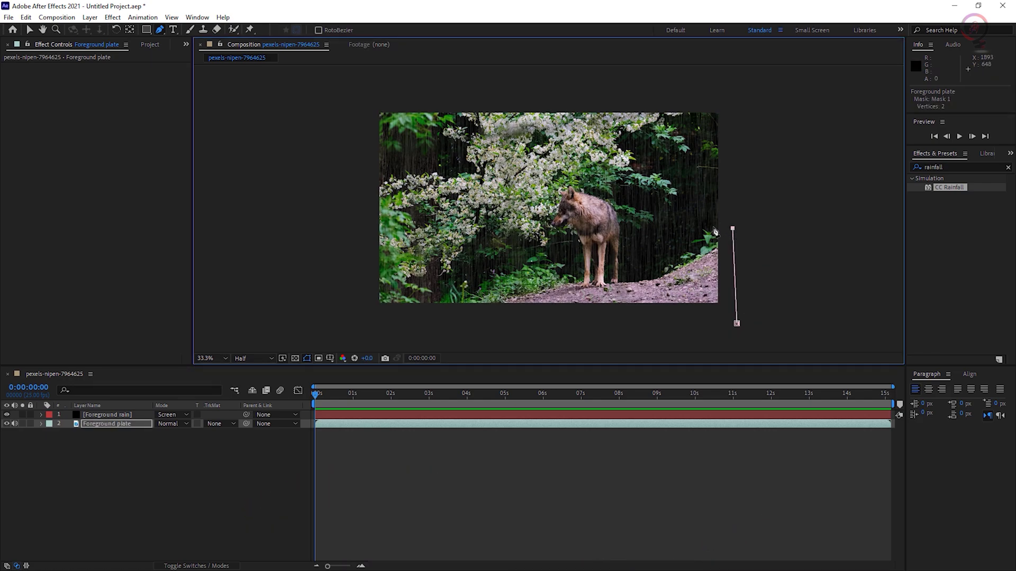
click(713, 226)
click(698, 231)
click(687, 245)
click(677, 256)
click(661, 265)
click(642, 274)
click(626, 277)
click(626, 262)
click(626, 230)
click(626, 211)
click(613, 195)
click(599, 187)
click(579, 183)
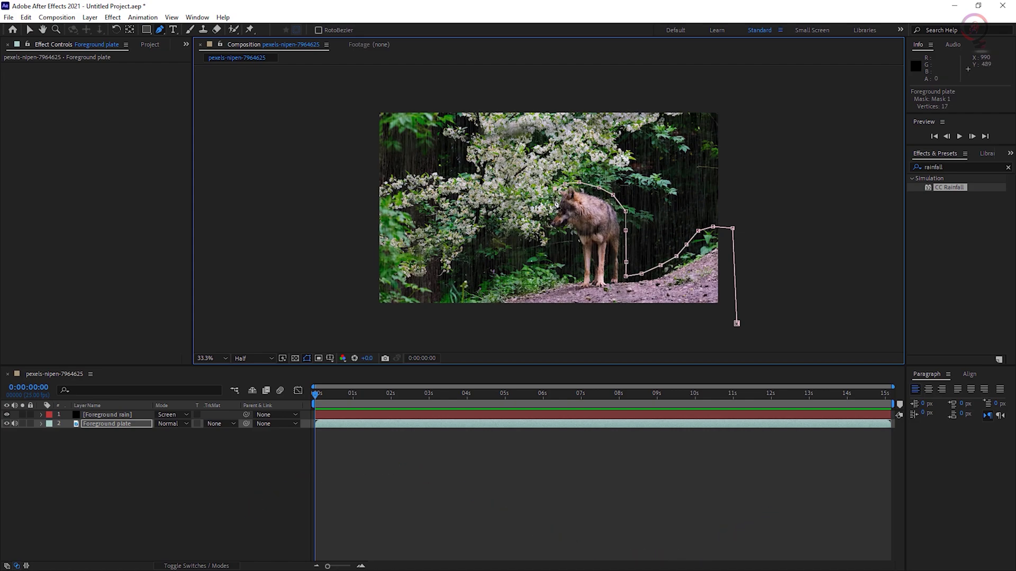
Continue the mask around the wolf's head and down its front leg.
click(553, 198)
click(548, 223)
click(548, 230)
click(556, 234)
click(568, 234)
click(573, 241)
click(574, 253)
click(573, 261)
click(574, 268)
click(576, 275)
click(567, 278)
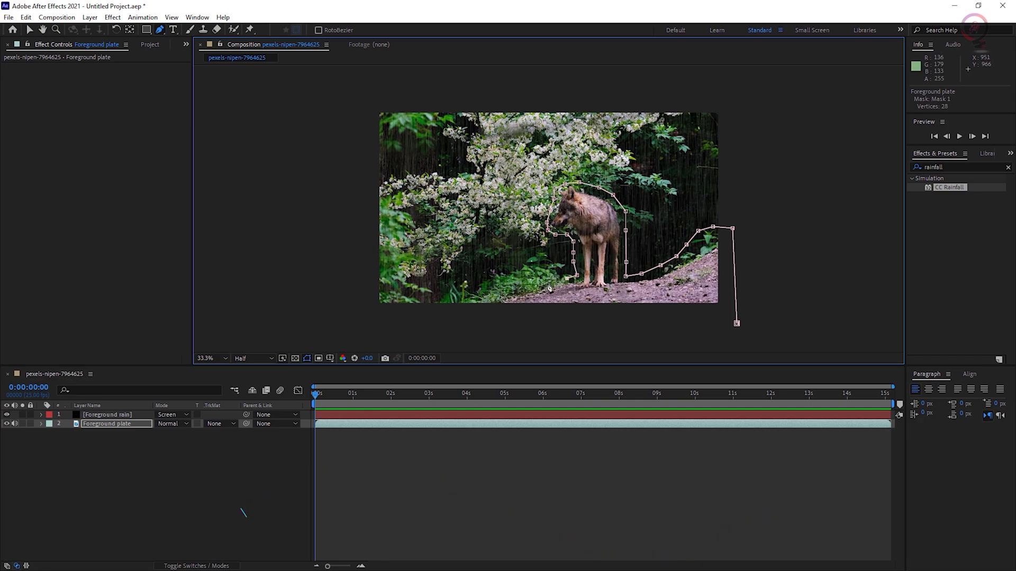
Trace the mask left along the ground, past the left edge, and close it on the first vertex.
click(547, 280)
click(527, 285)
click(505, 288)
click(488, 286)
click(478, 286)
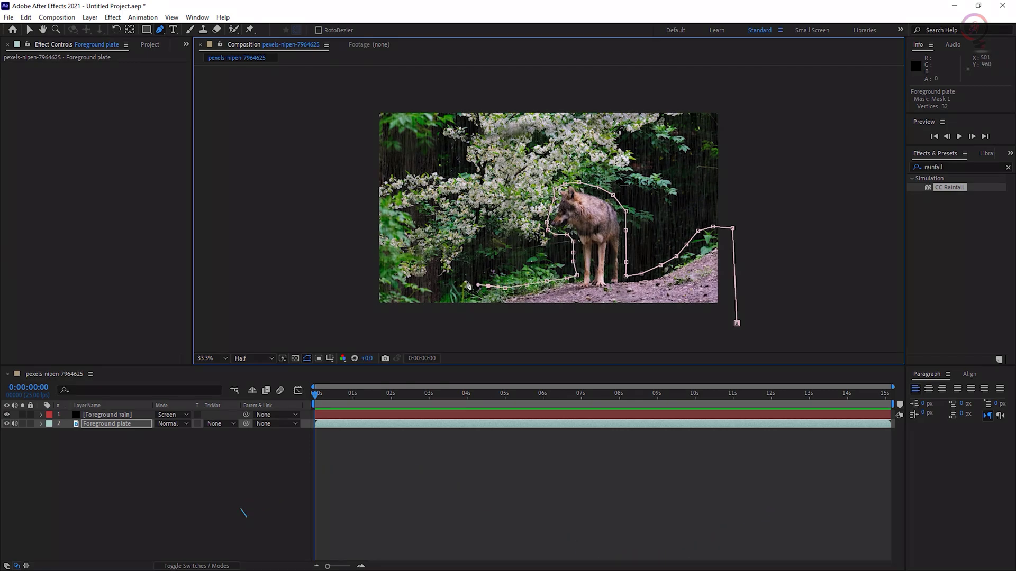
click(460, 279)
click(443, 289)
click(432, 285)
click(421, 281)
click(409, 276)
click(393, 263)
click(369, 261)
click(366, 311)
click(375, 327)
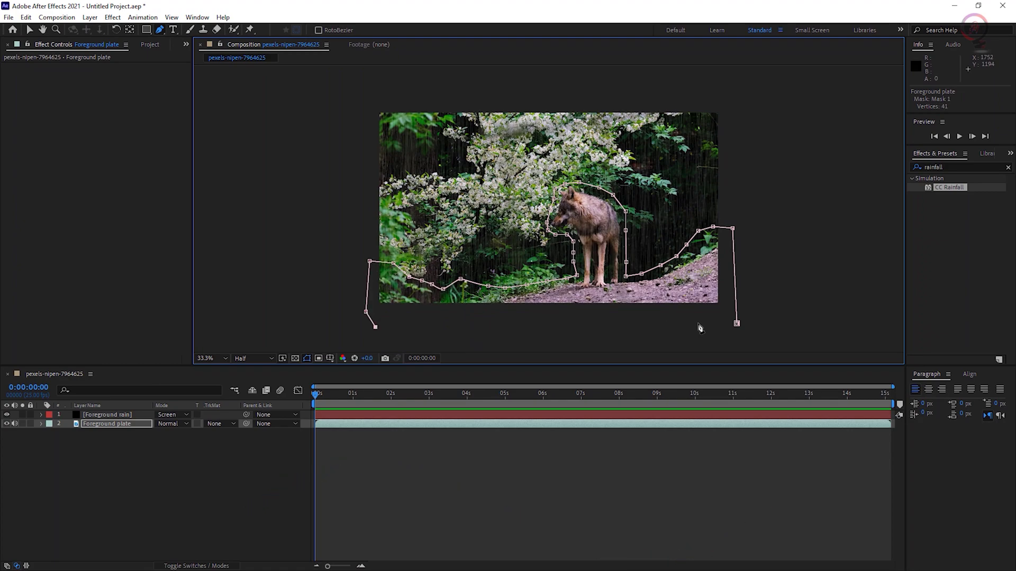
click(736, 324)
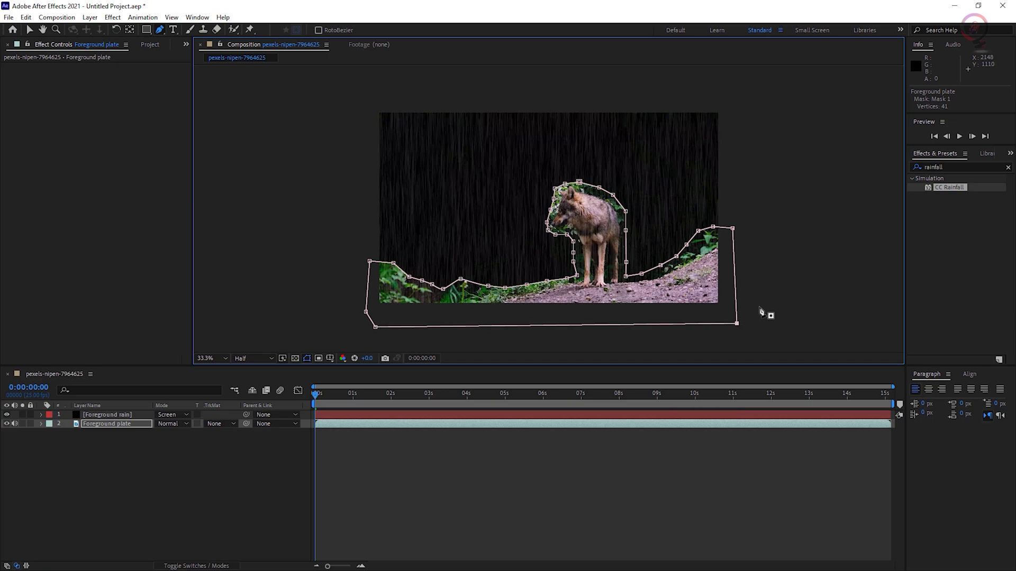
Keyframe Foreground plate's Mask Path at 0s, then shift the mask left at about 2s and 03:01.
click(108, 423)
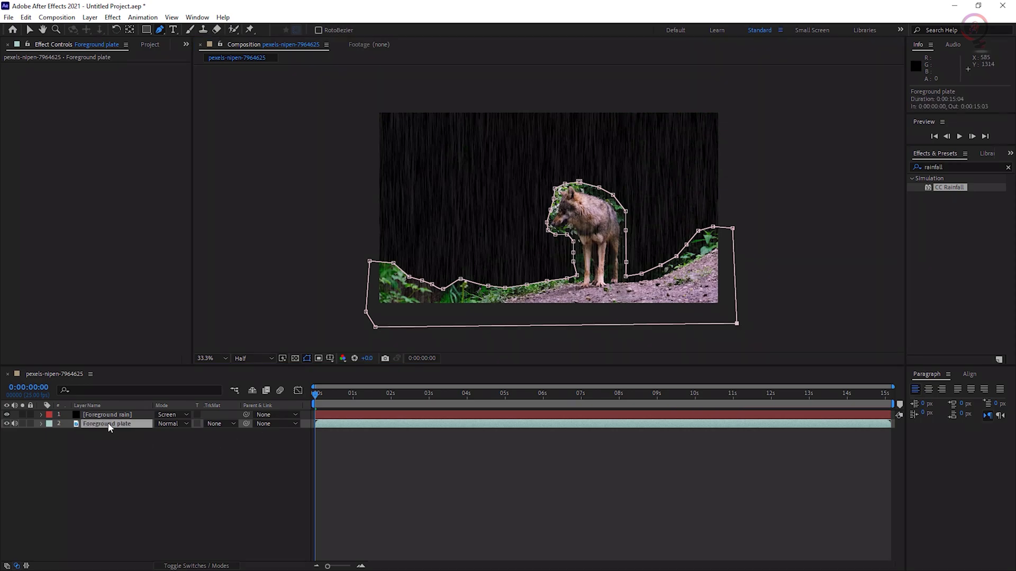
key(m)
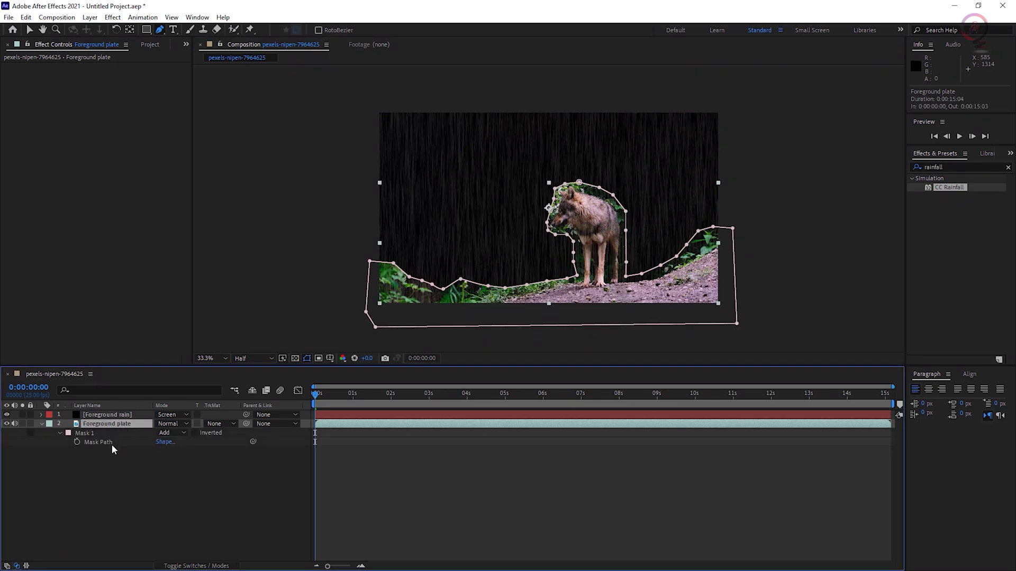
click(77, 442)
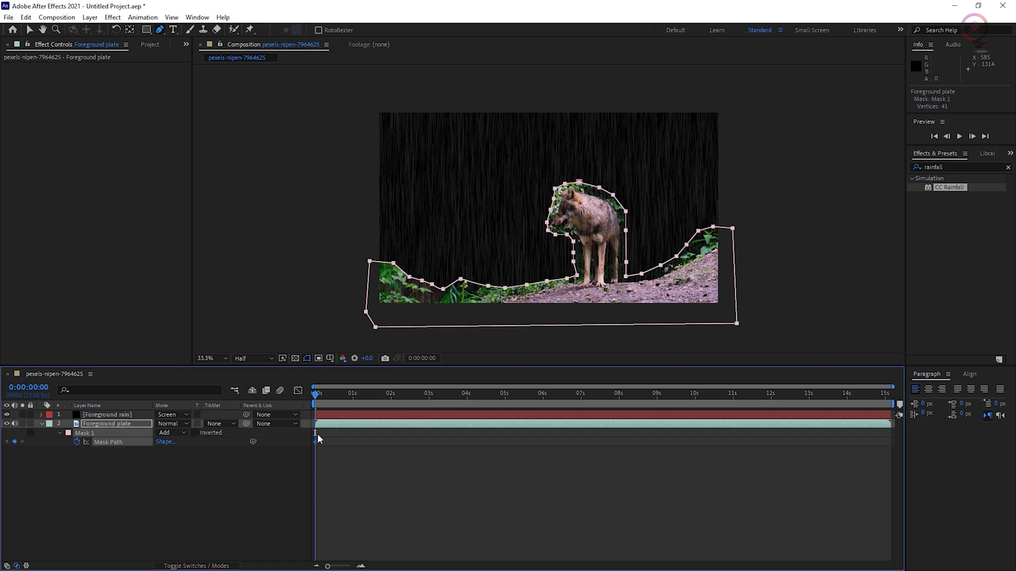
drag(316, 394, 341, 412)
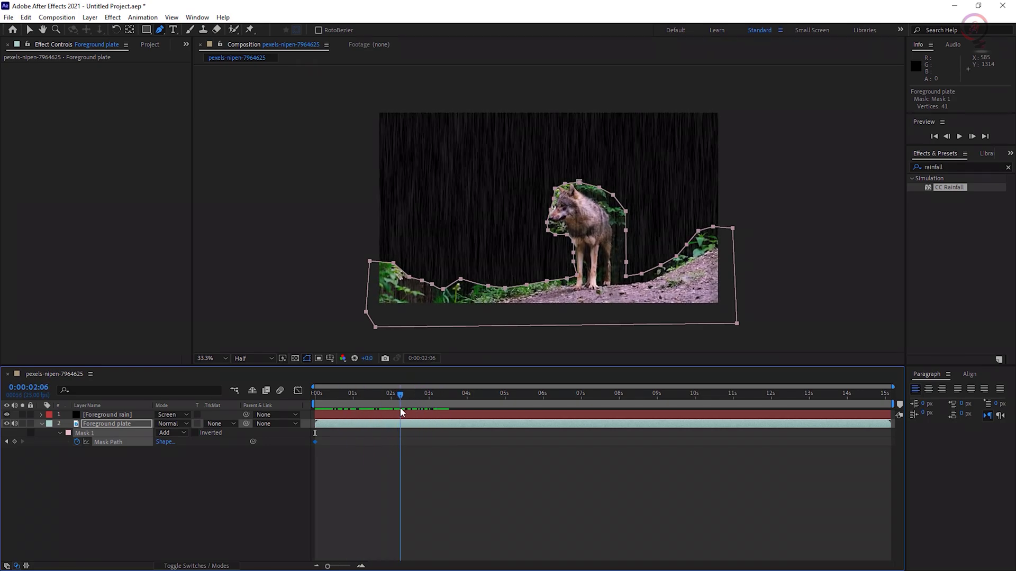
mouse_move(400, 412)
mouse_down()
mouse_move(376, 410)
mouse_move(454, 409)
mouse_move(400, 405)
mouse_up()
drag(551, 223, 544, 223)
drag(403, 396, 430, 397)
drag(543, 210, 539, 209)
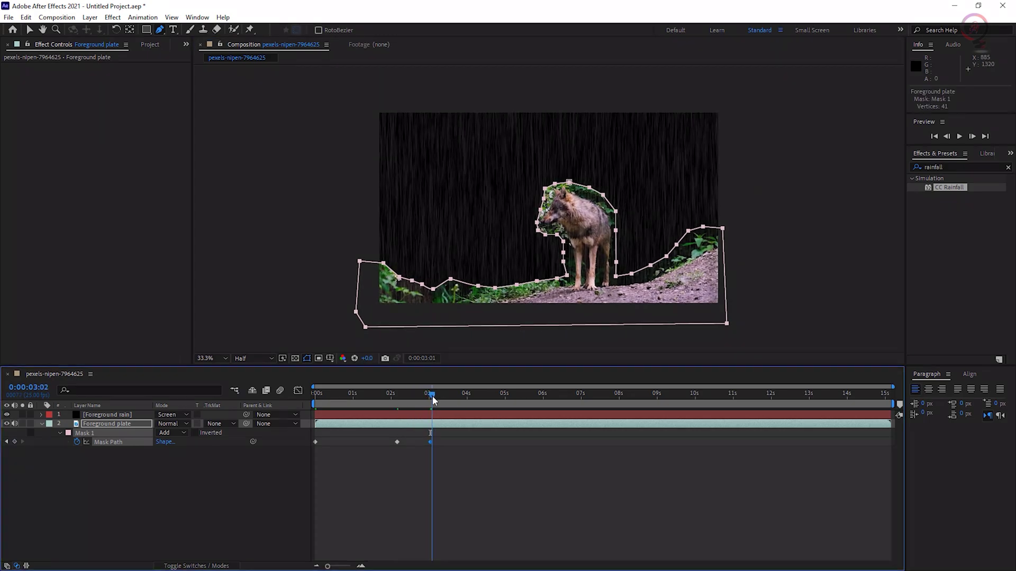
Adjust the mask at 04:09 and 06:11, removing a point near the wolf's head.
drag(432, 396, 481, 398)
drag(617, 214, 616, 213)
drag(482, 398, 560, 398)
drag(561, 241, 560, 239)
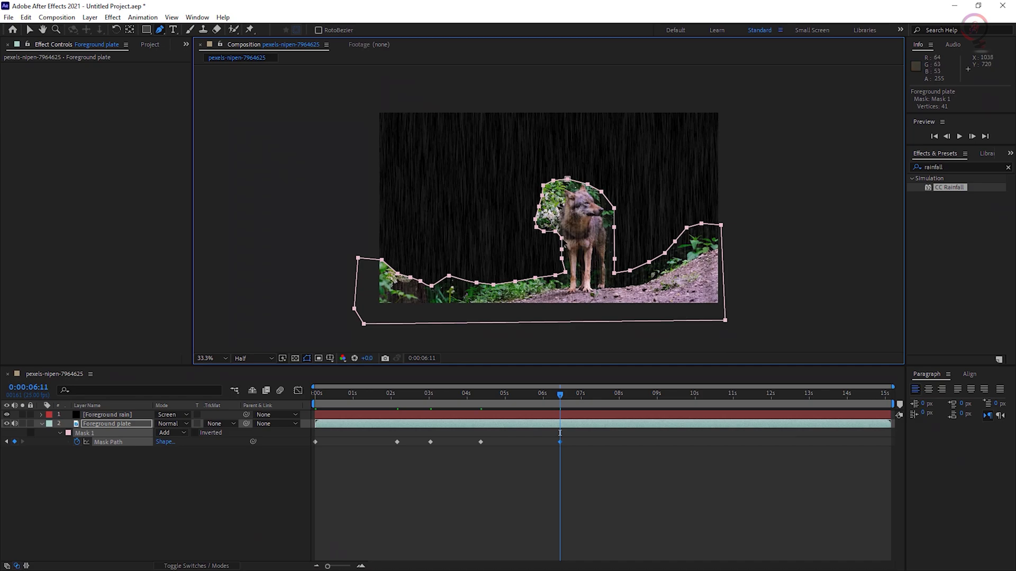
click(561, 239)
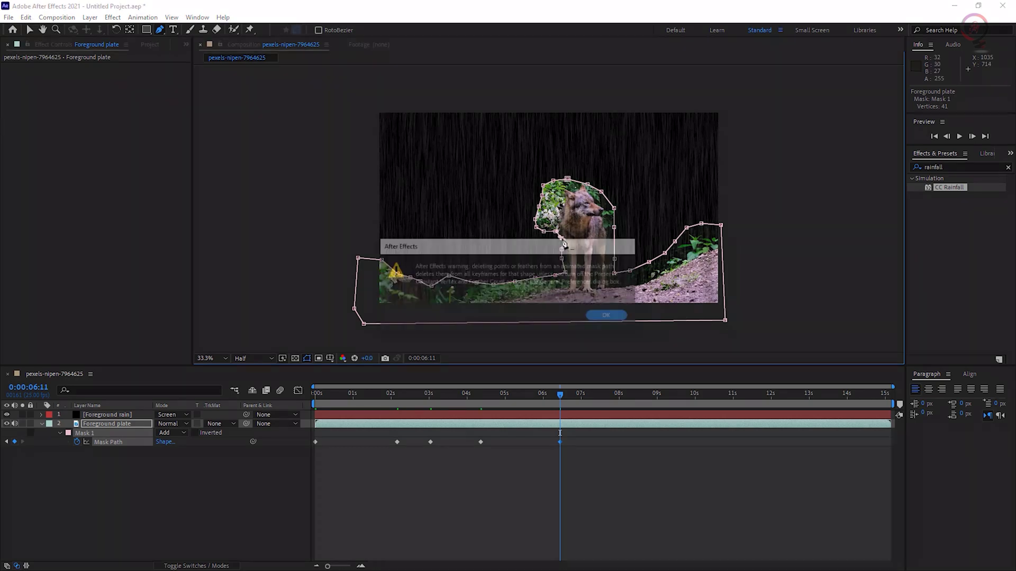
click(605, 313)
click(554, 234)
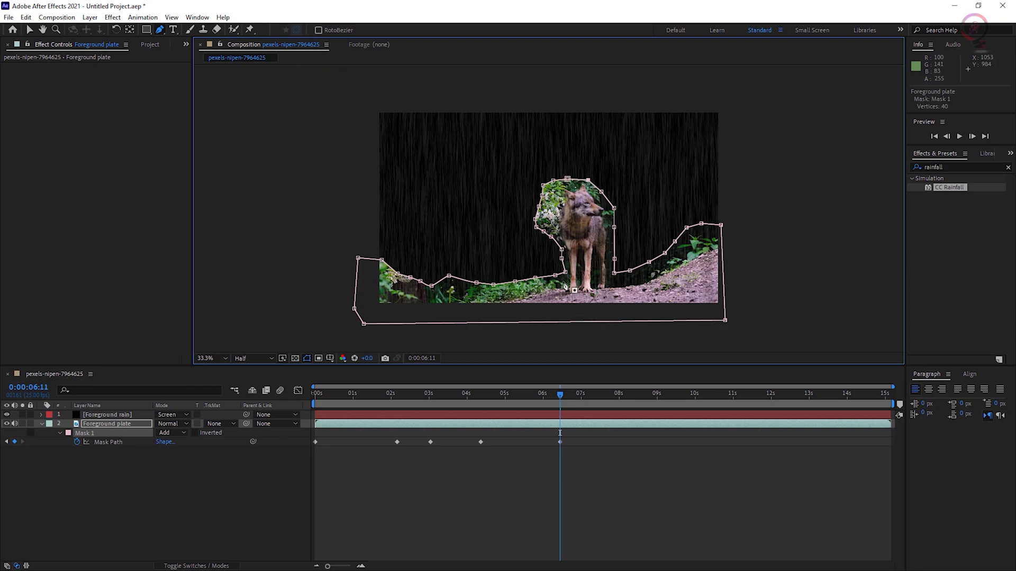
Reshape the mask near the wolf's head at 07:08 and scrub through the rest of the shot.
drag(562, 394, 594, 395)
drag(614, 208, 617, 202)
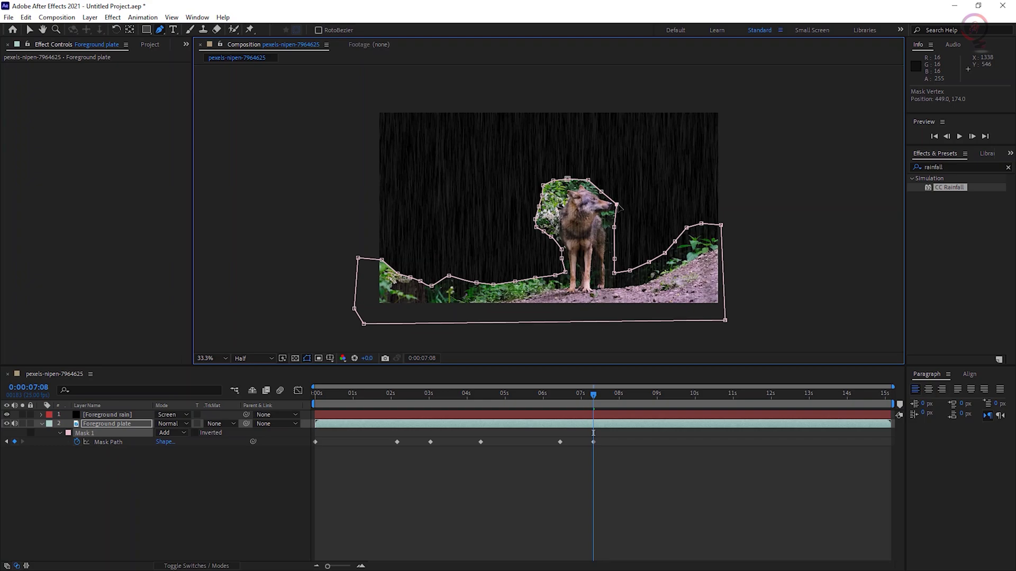
mouse_move(596, 409)
mouse_down()
mouse_move(629, 398)
mouse_move(857, 399)
mouse_move(365, 406)
mouse_up()
Preview the masked shot, then add a mask path keyframe at 0:00:00:23 fitted to the wolf.
key(space)
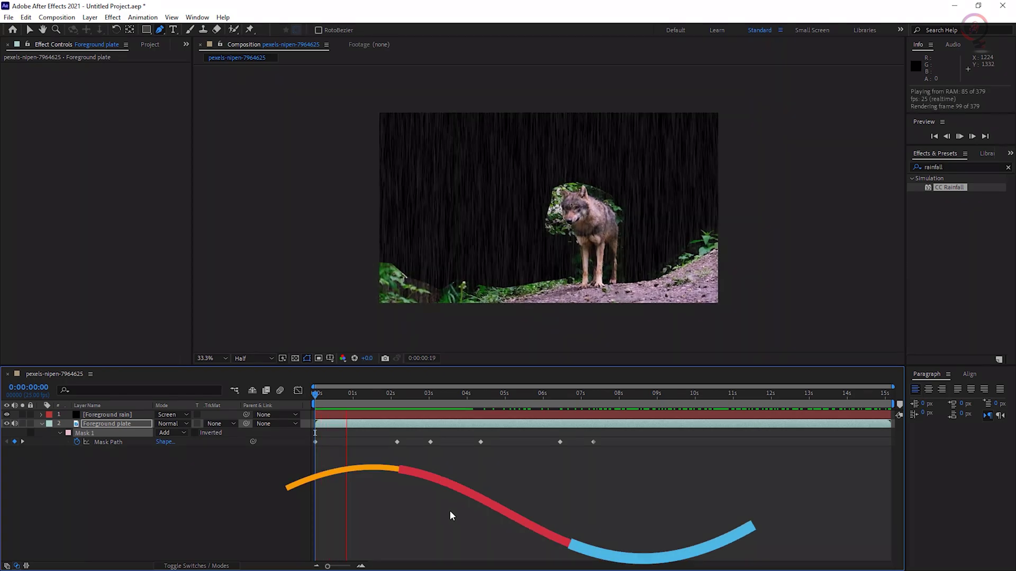
key(space)
drag(398, 394, 349, 394)
key(g)
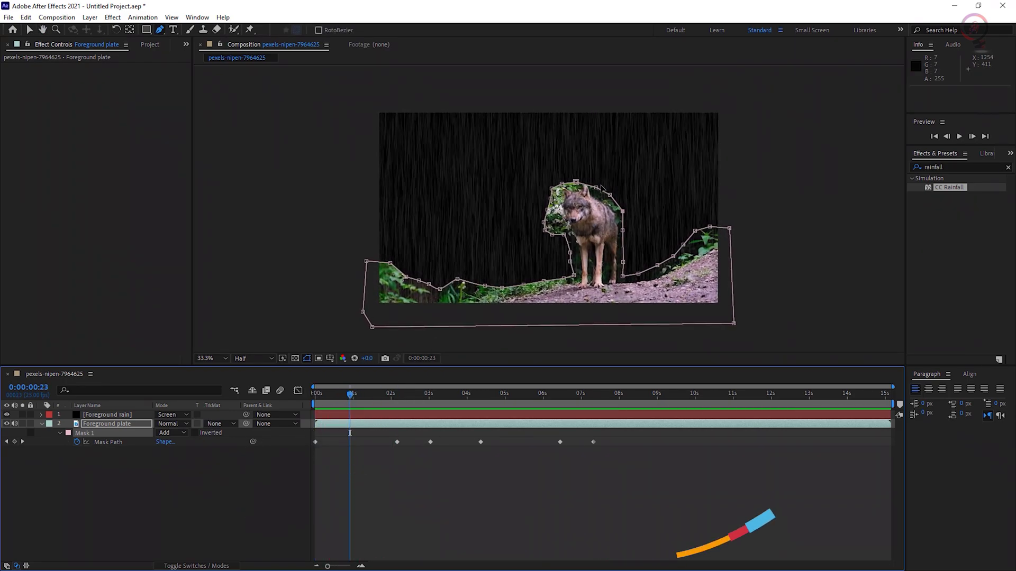
drag(597, 187, 596, 187)
Scrub the mask through to about 8 seconds and replay the shot from the start.
drag(349, 395, 639, 428)
key(Home)
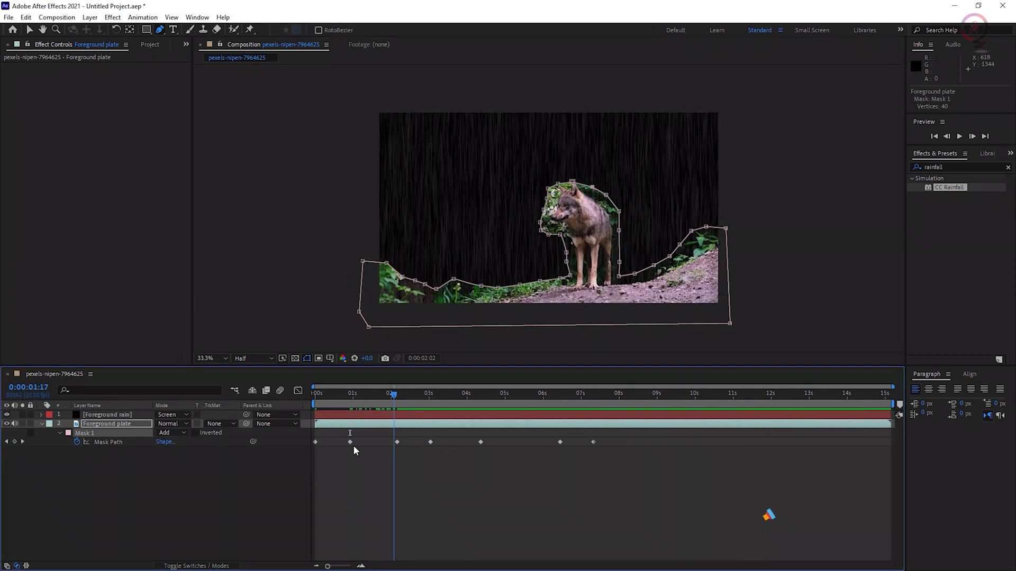
key(space)
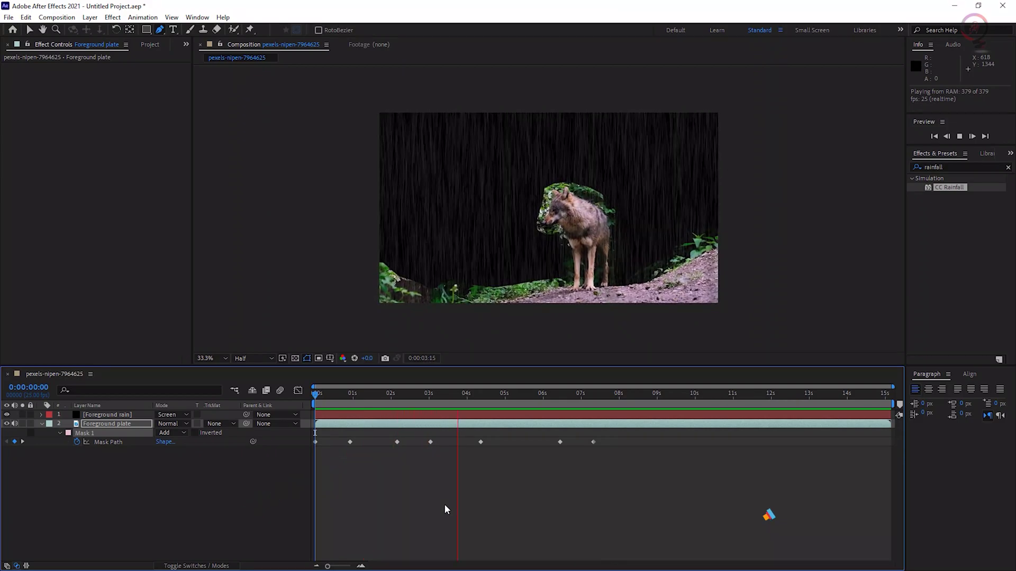
key(space)
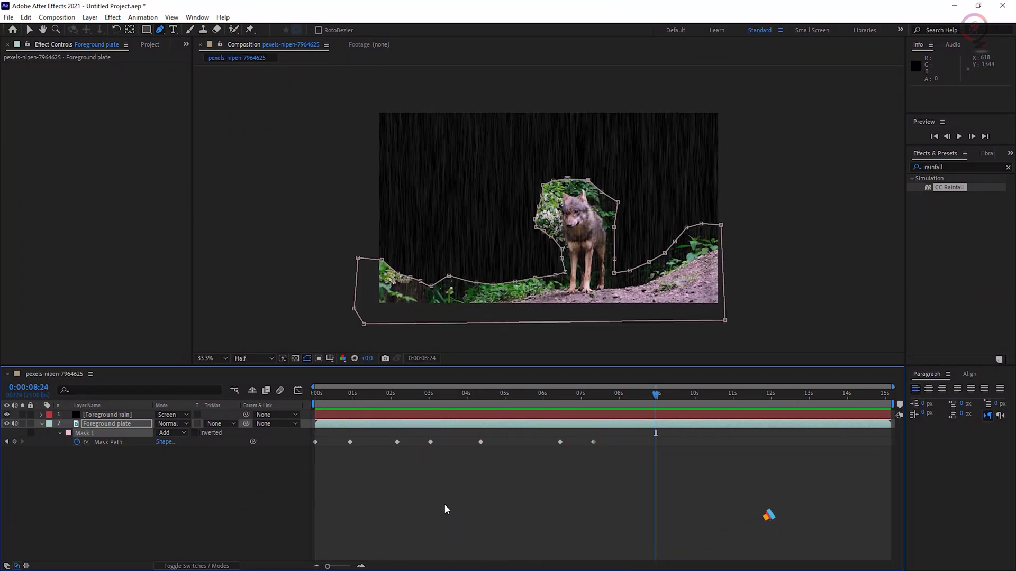
Duplicate the Foreground plate layer and rename the copy 'Background plate'.
click(30, 29)
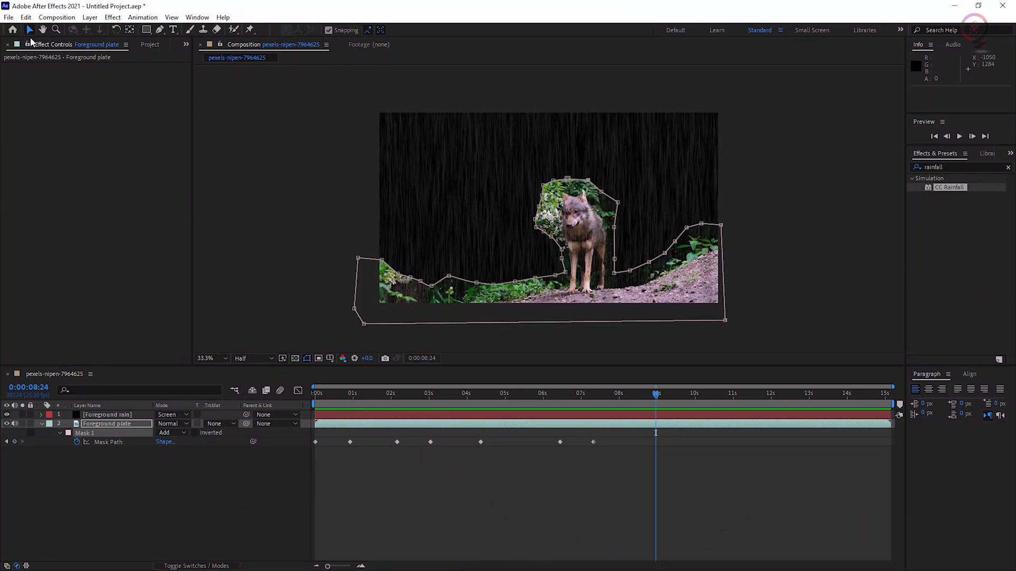
click(86, 426)
click(86, 425)
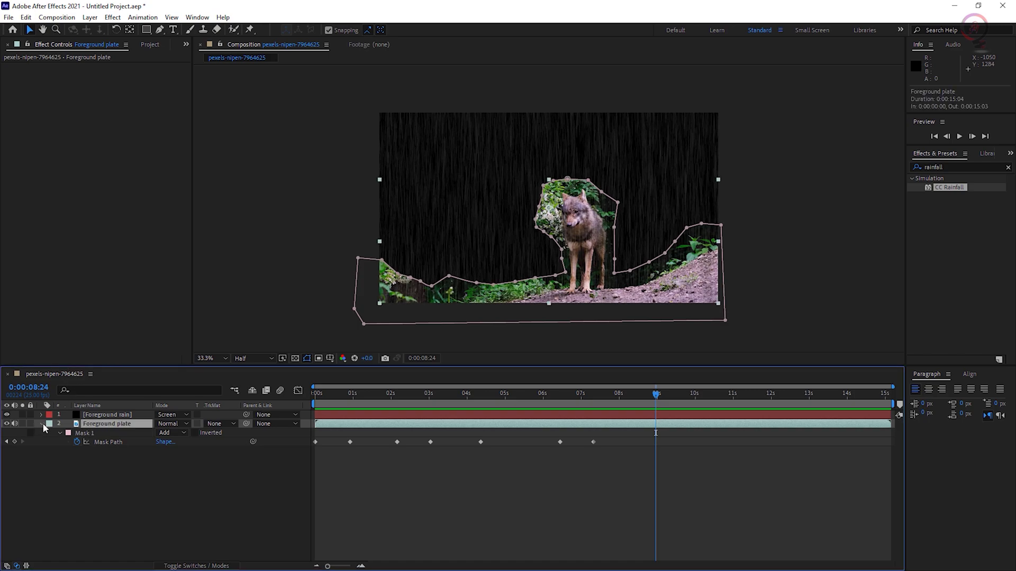
click(42, 424)
key(ctrl+d)
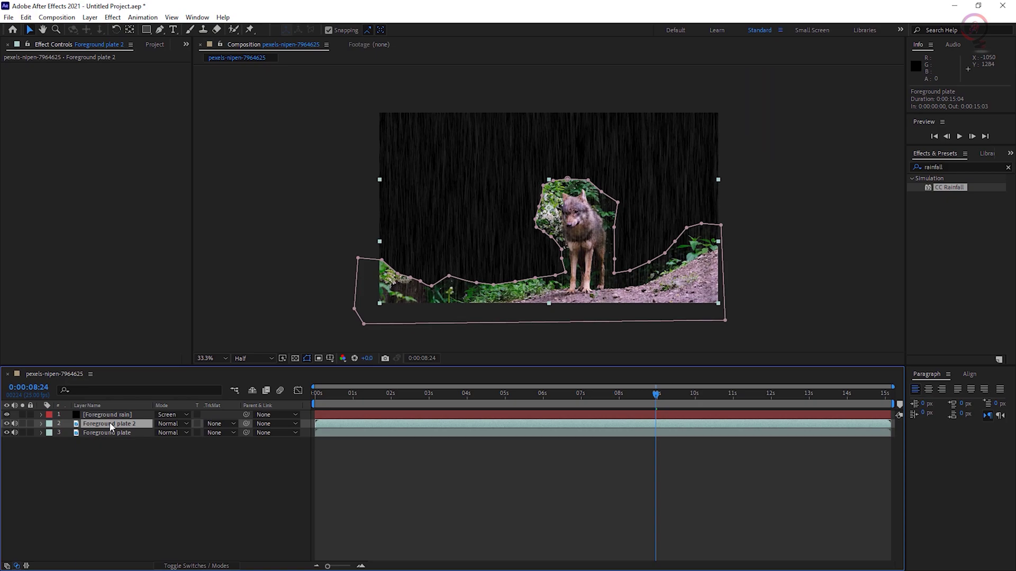
right_click(112, 424)
click(133, 401)
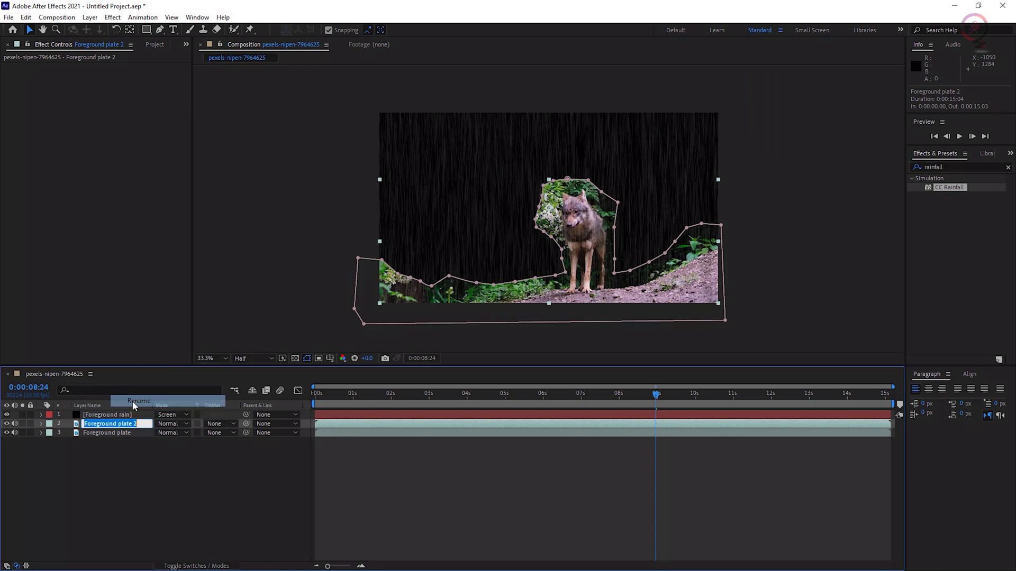
text(Background plate)
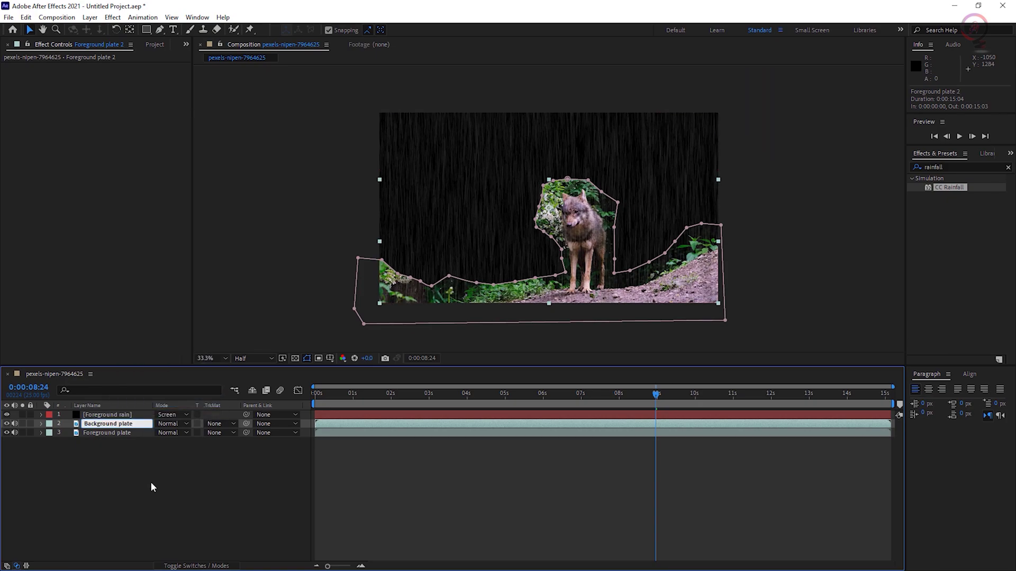
key(Return)
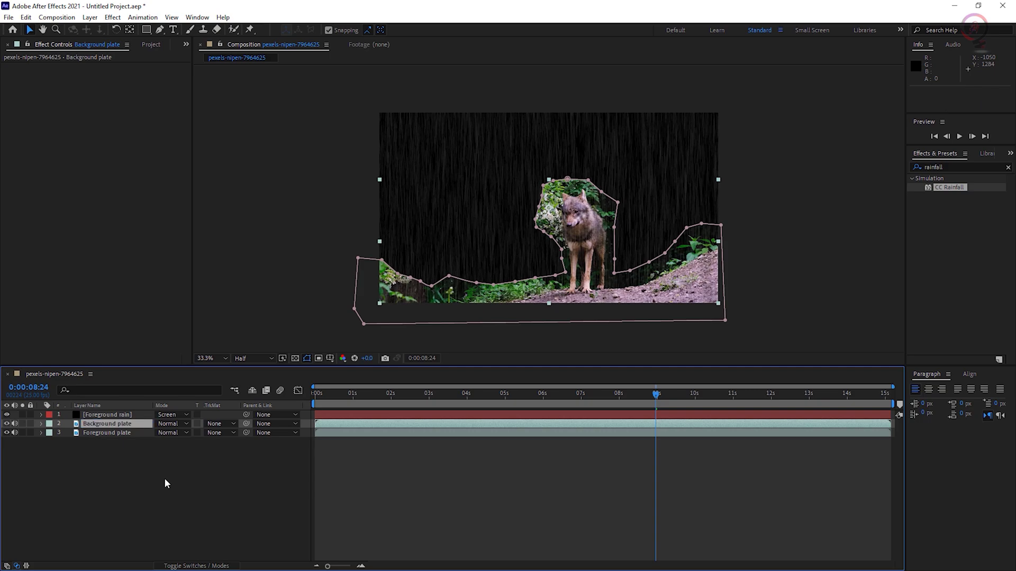
Duplicate the Foreground rain layer and rename the copy 'Background rain'.
click(104, 416)
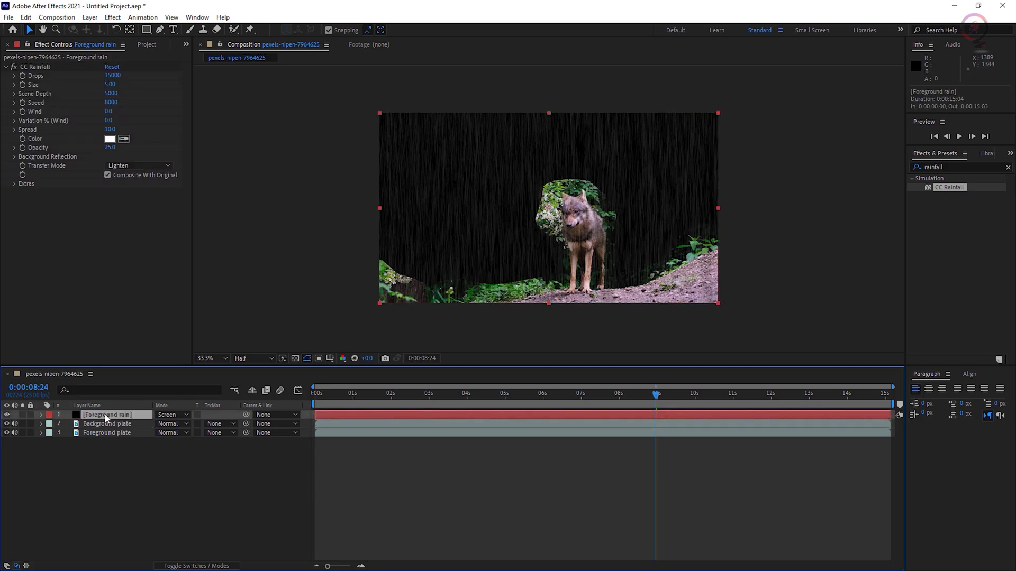
key(ctrl+d)
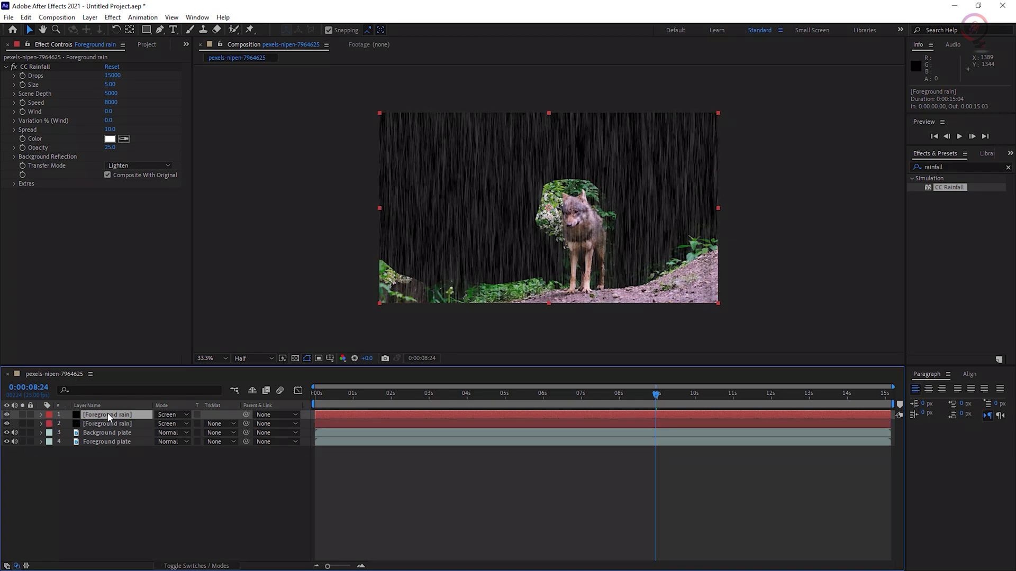
right_click(108, 418)
click(126, 394)
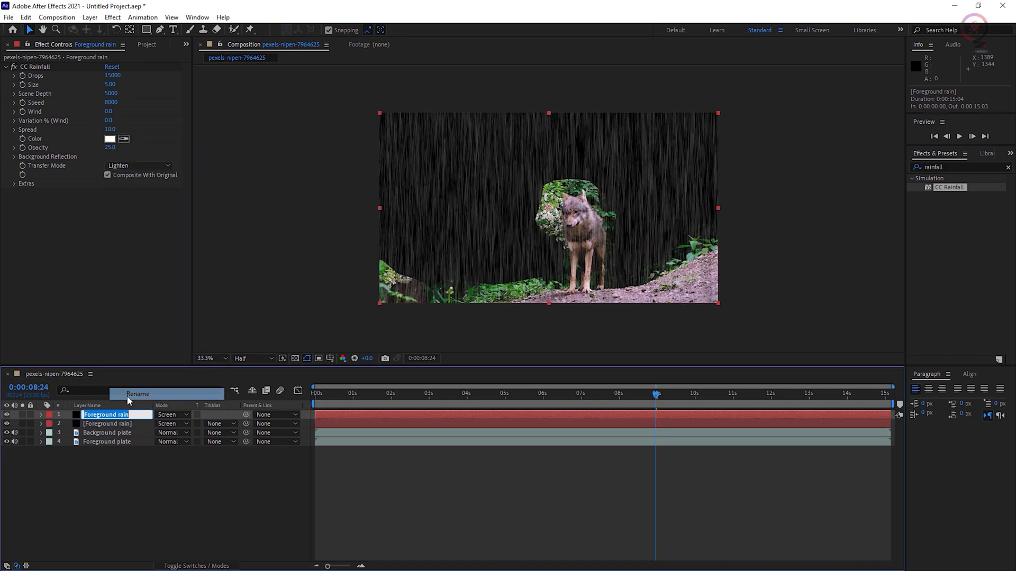
text(Background rain)
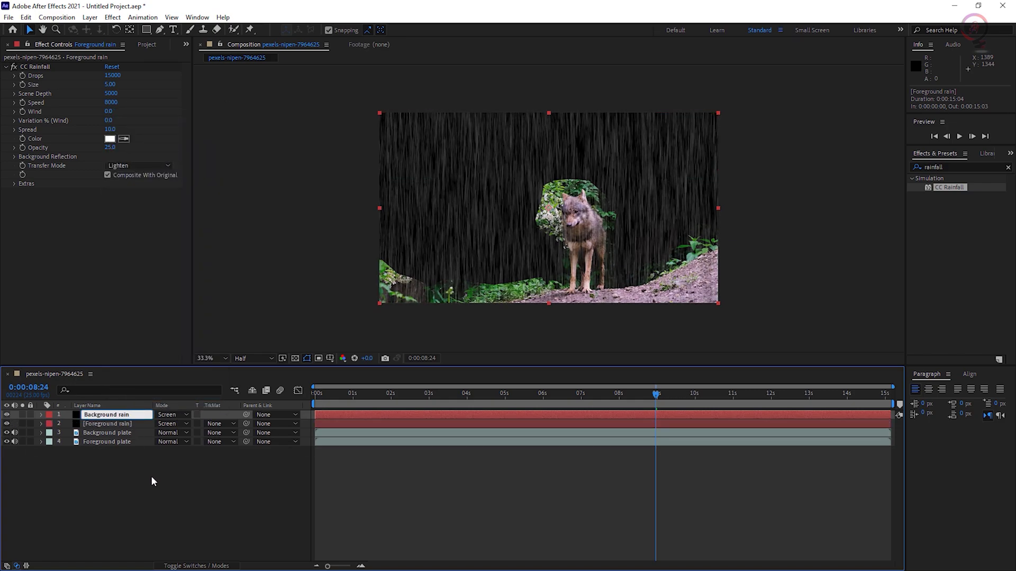
key(Return)
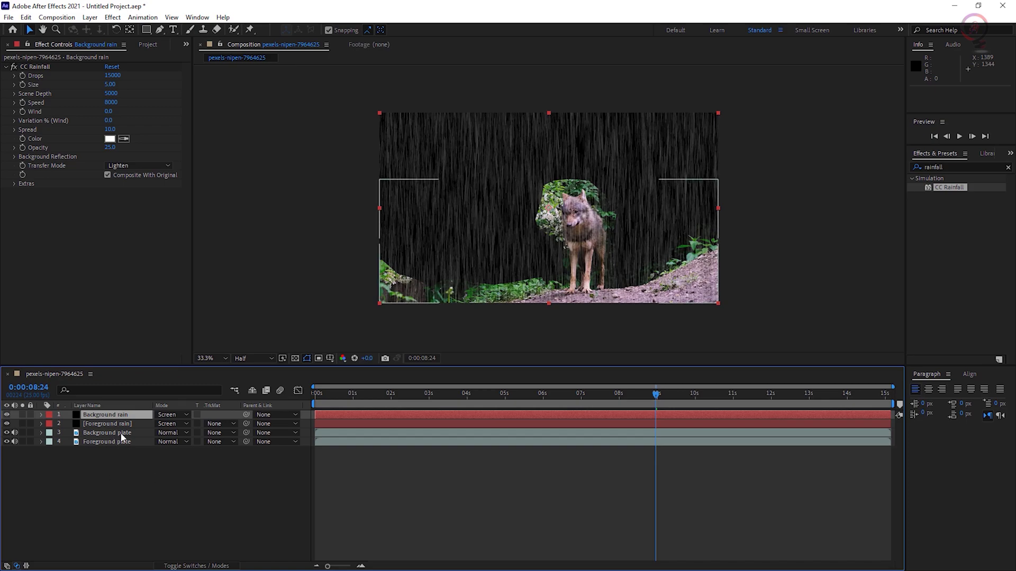
Stack layers as Foreground rain, Foreground plate, Background rain, Background plate, and delete Background plate's Mask 1.
drag(98, 427, 101, 413)
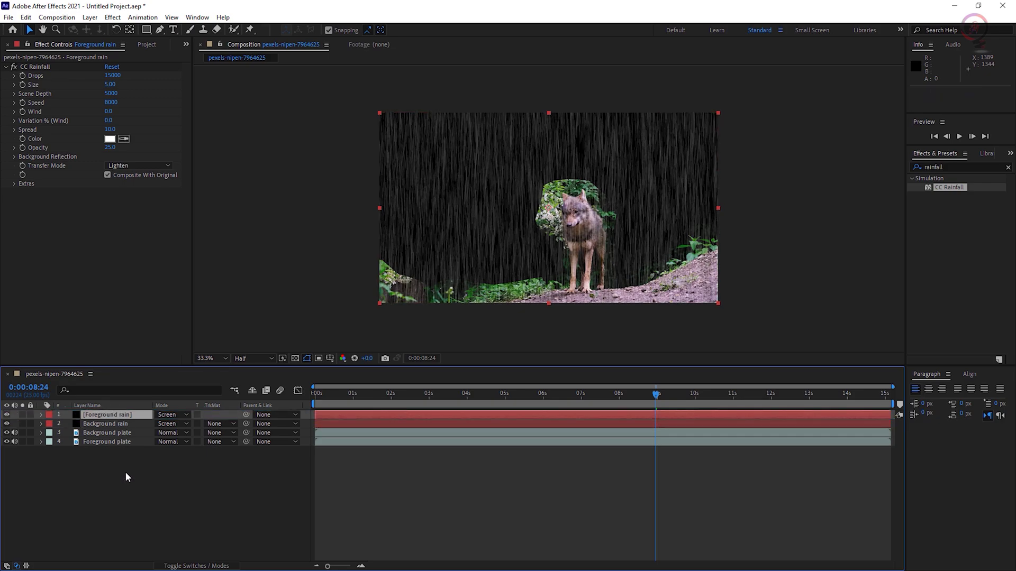
drag(91, 440, 99, 423)
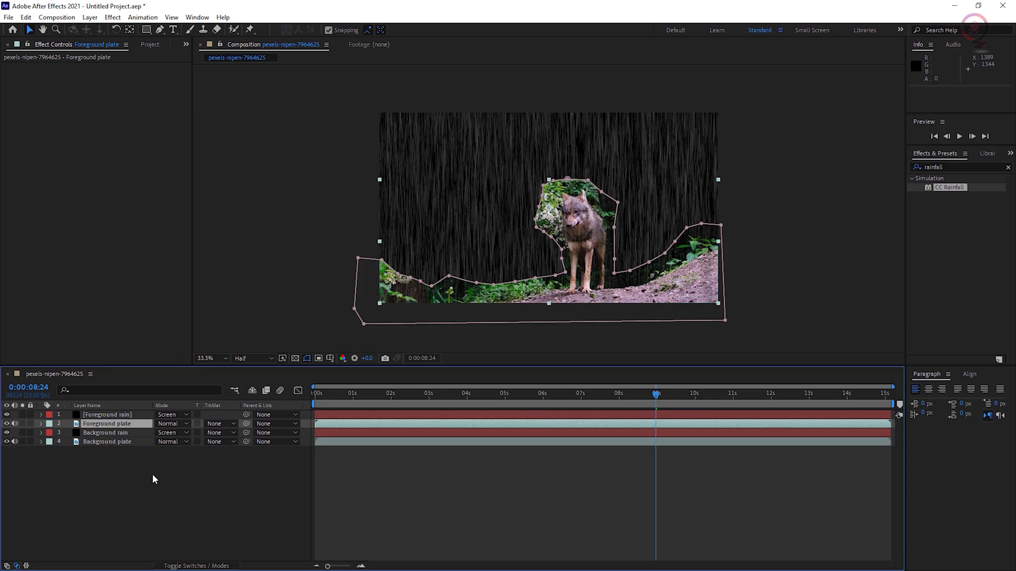
click(105, 442)
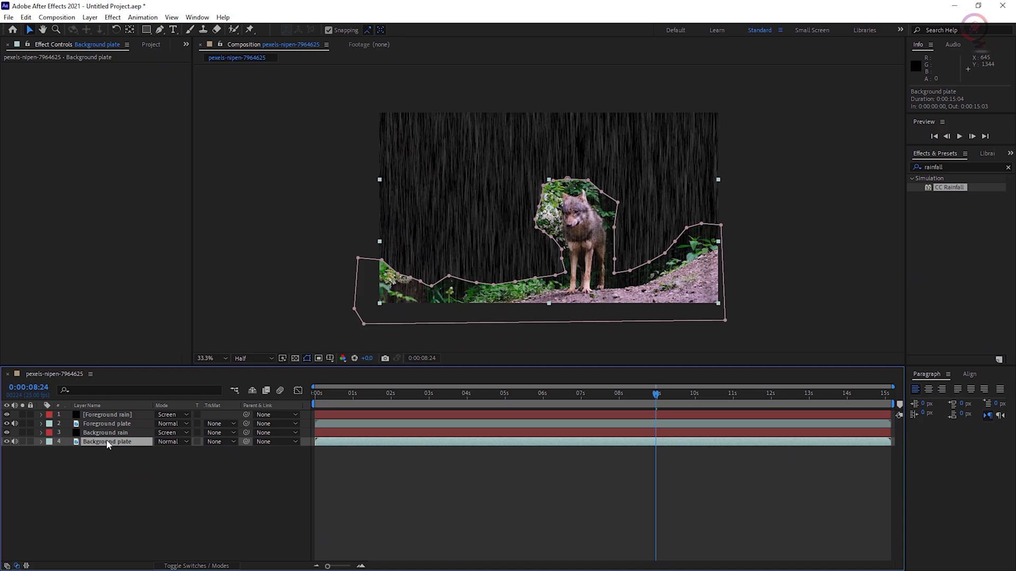
key(m)
click(90, 450)
key(Delete)
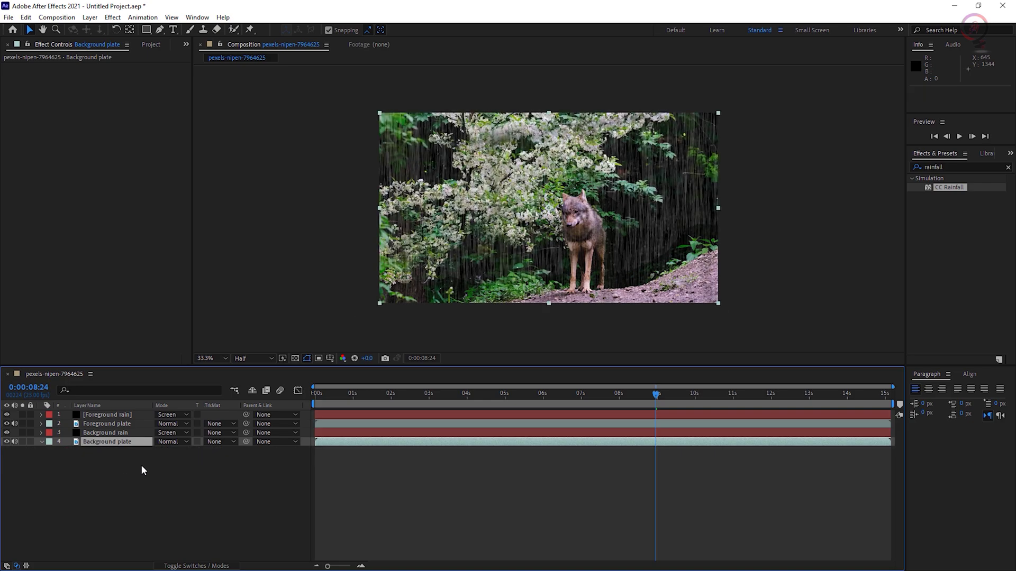
Set Background rain's CC Rainfall drop Size to 3.00 and Speed to 4000.
click(97, 434)
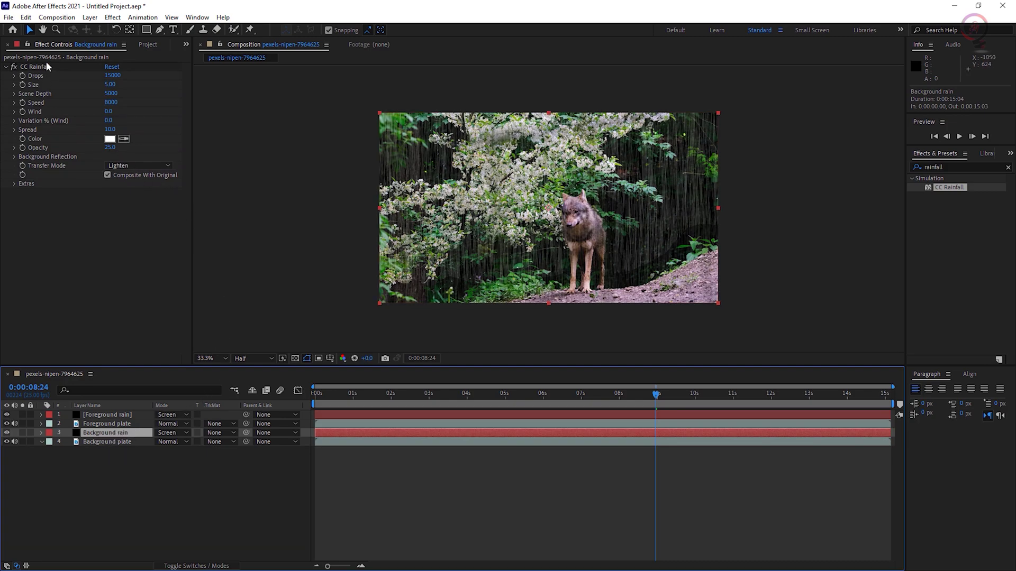
click(109, 84)
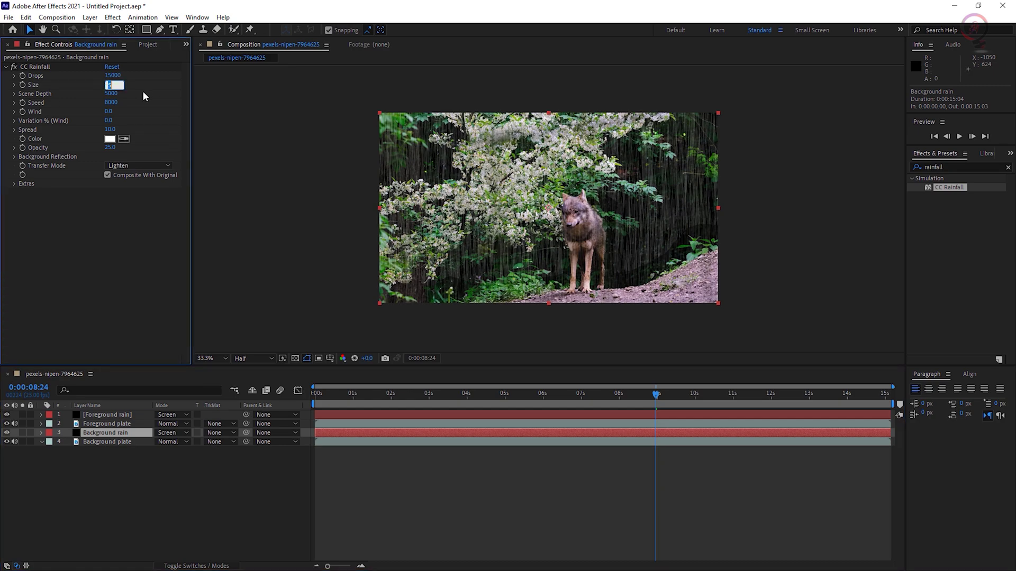
key(Return)
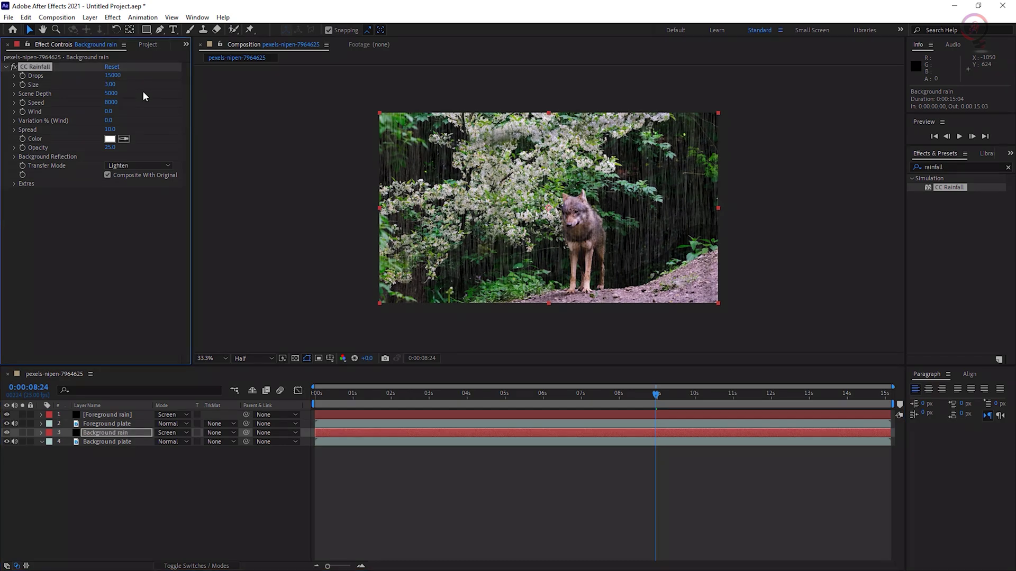
click(111, 101)
text(4000)
key(Return)
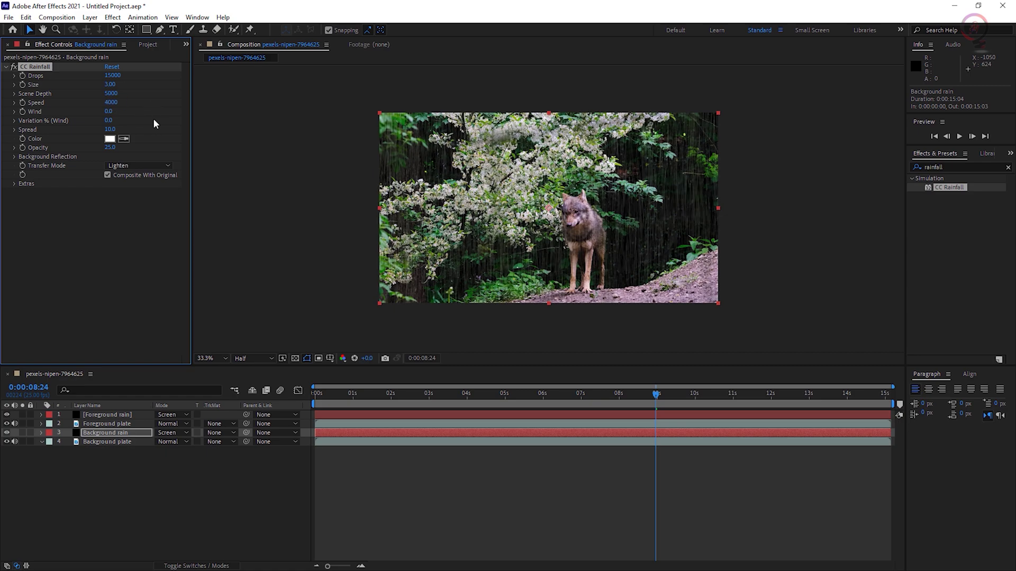
Preview the composition from the start with the viewer set to Fit.
click(450, 454)
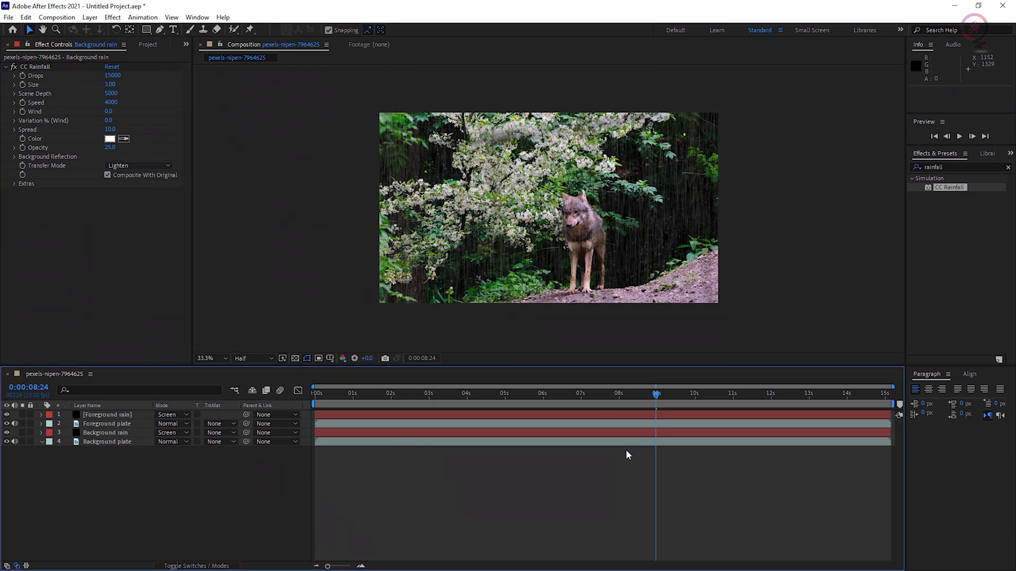
key(Home)
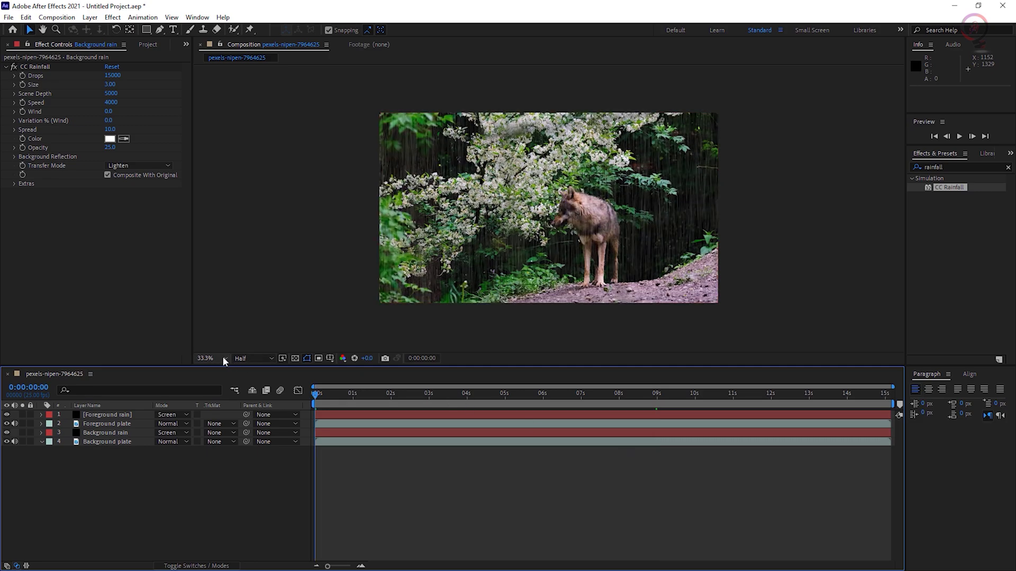
click(222, 358)
click(221, 370)
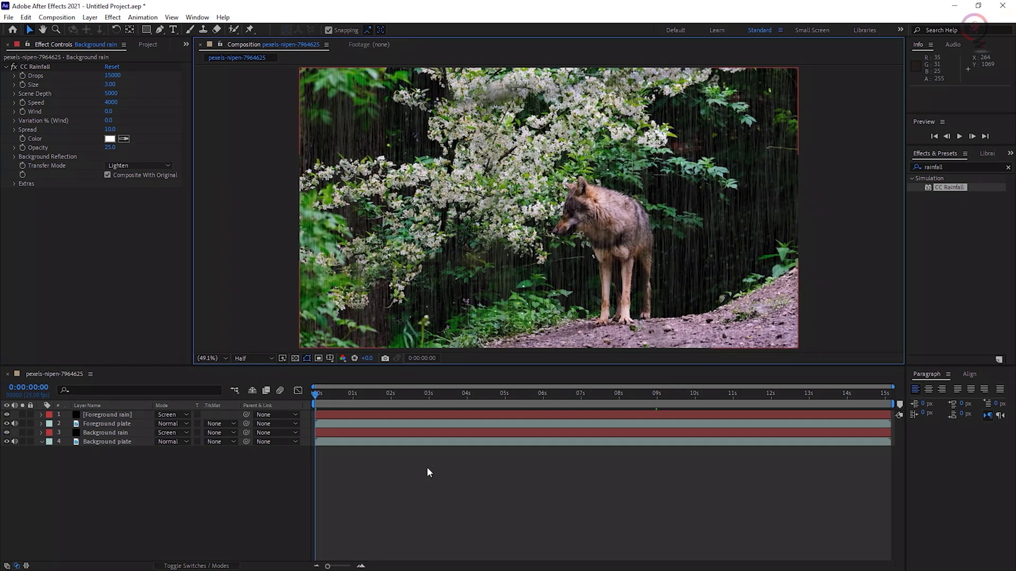
key(space)
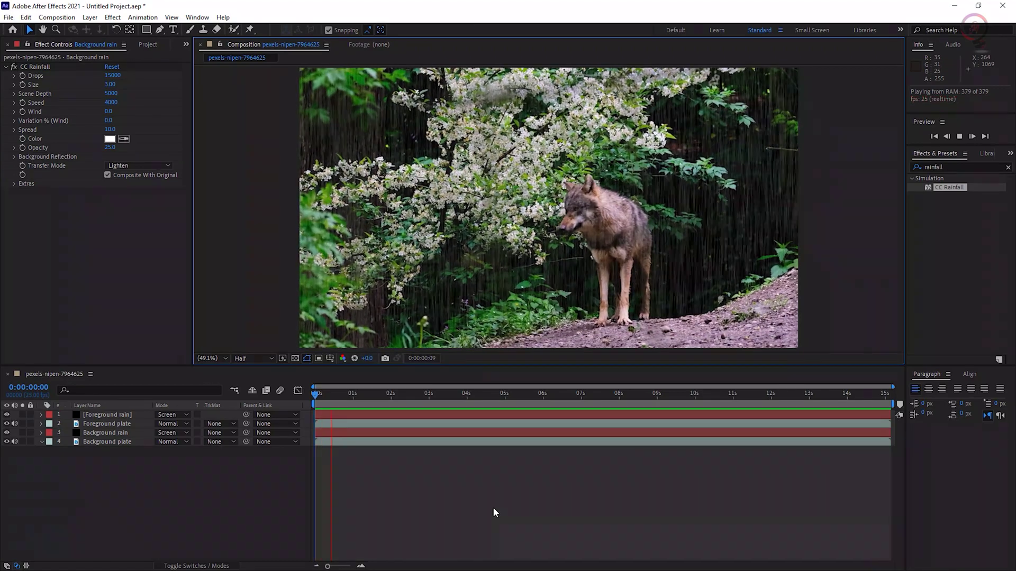
key(space)
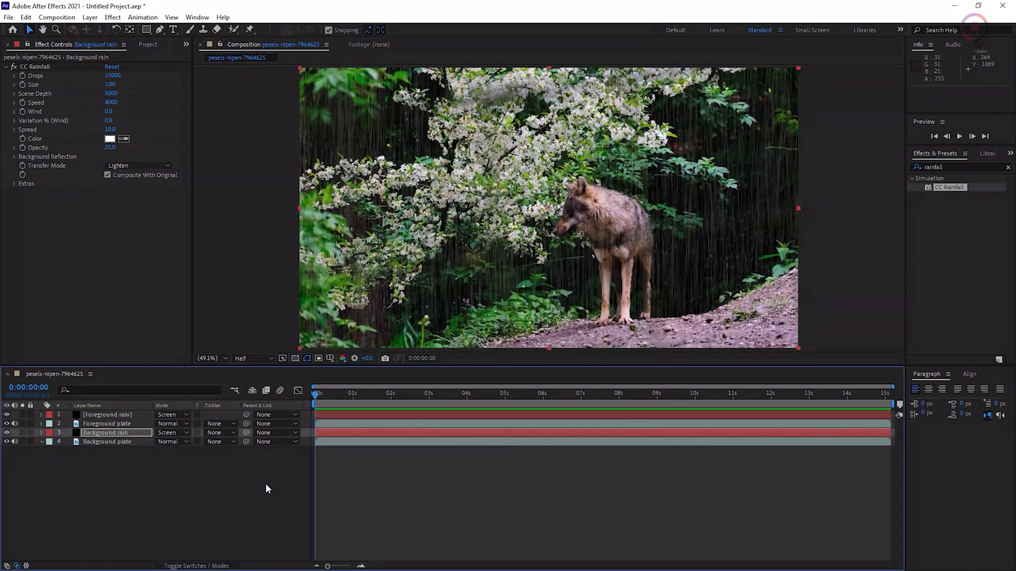
Keyframe Foreground rain's Opacity at 0% at the start and 100% at 0:00:04:00.
click(103, 414)
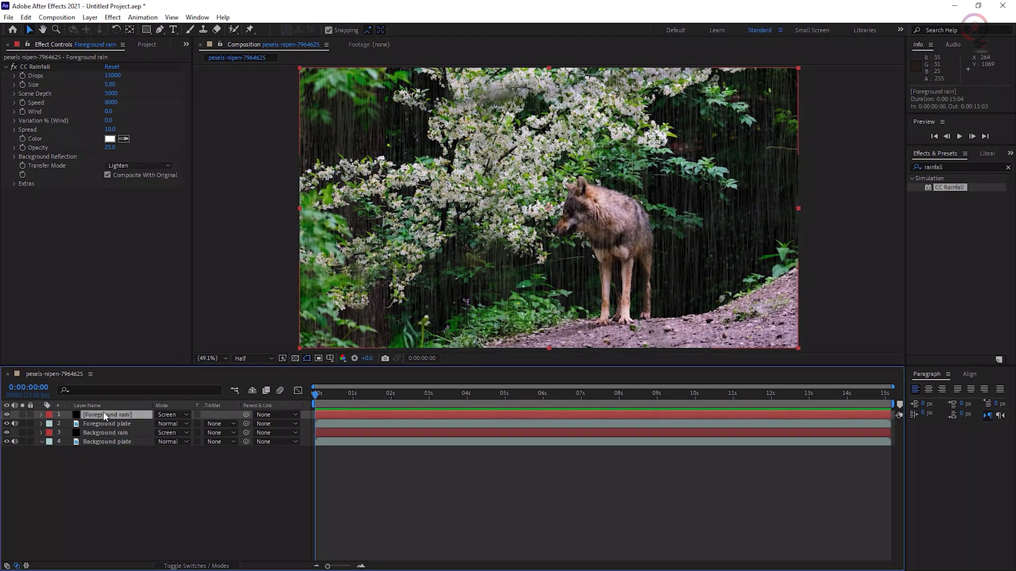
click(41, 414)
click(51, 433)
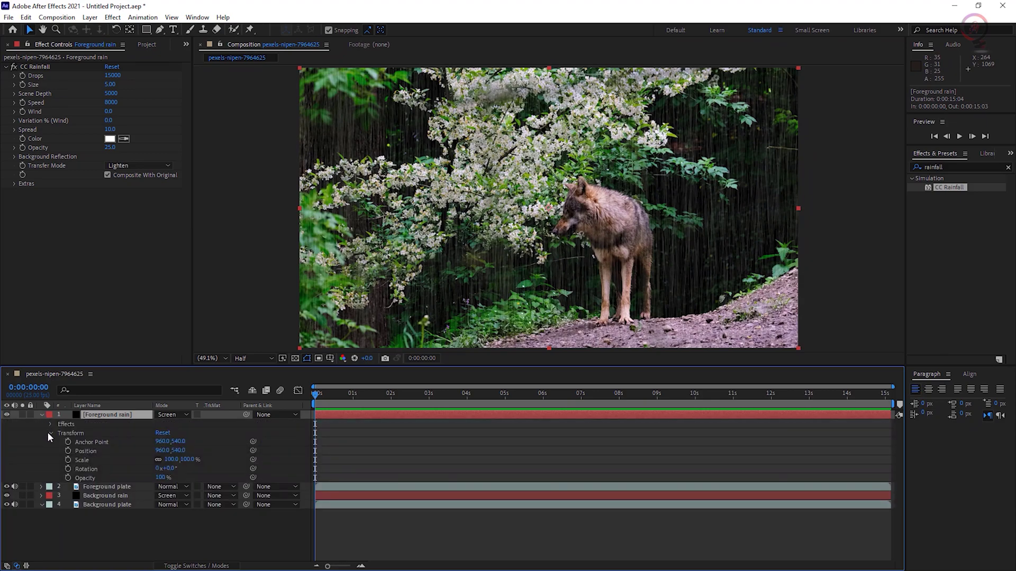
click(68, 478)
click(161, 478)
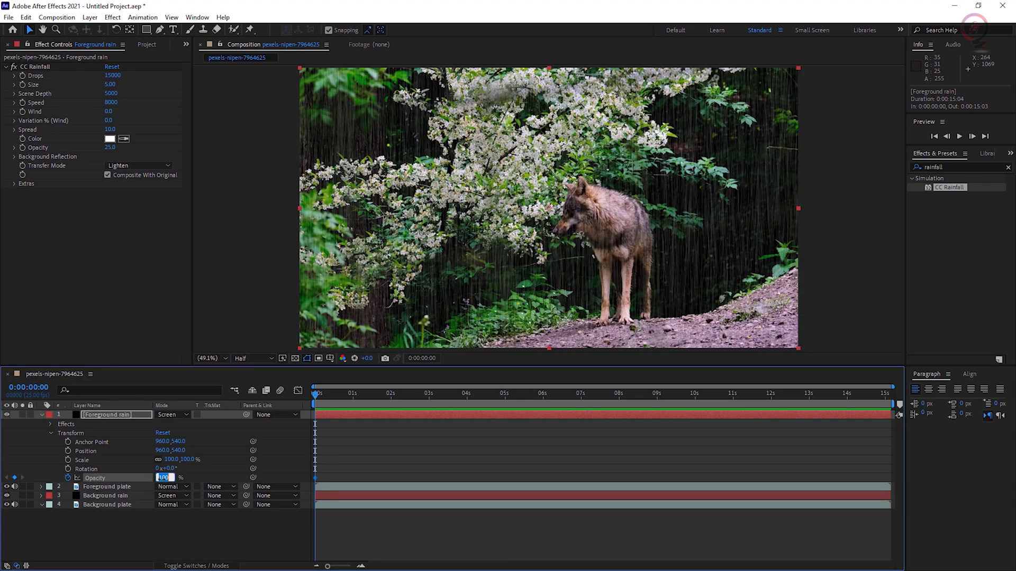
text(0)
key(Return)
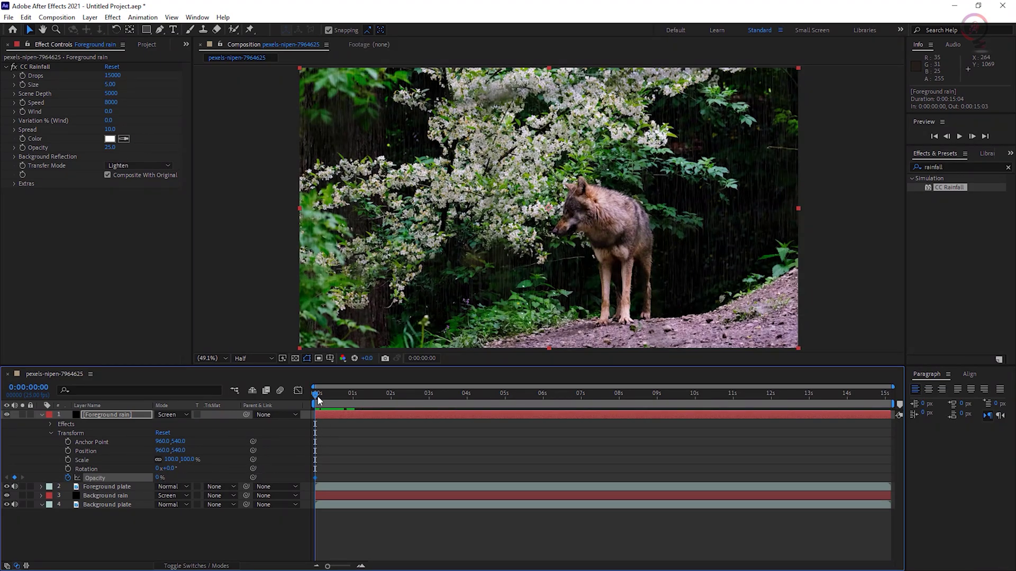
drag(318, 397, 468, 414)
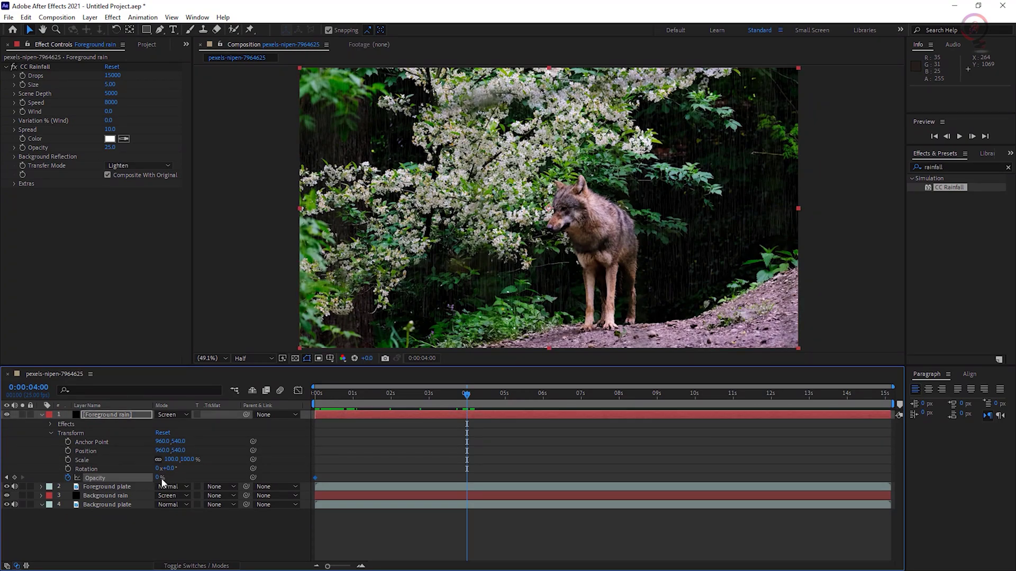
click(175, 479)
text(100)
key(Return)
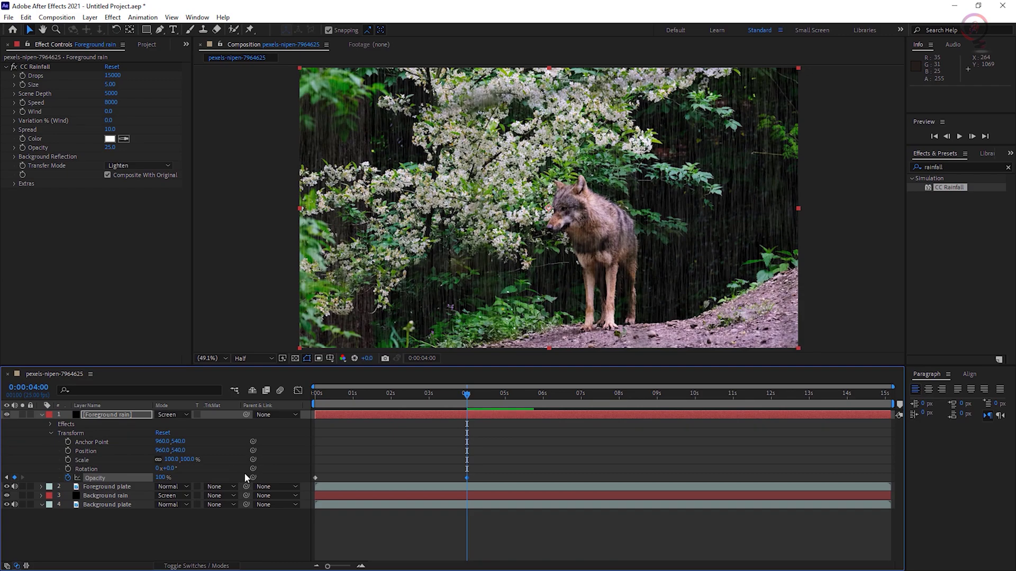
click(42, 415)
Keyframe Background rain's Opacity at 100% at 4 seconds and 0% at the start.
click(41, 433)
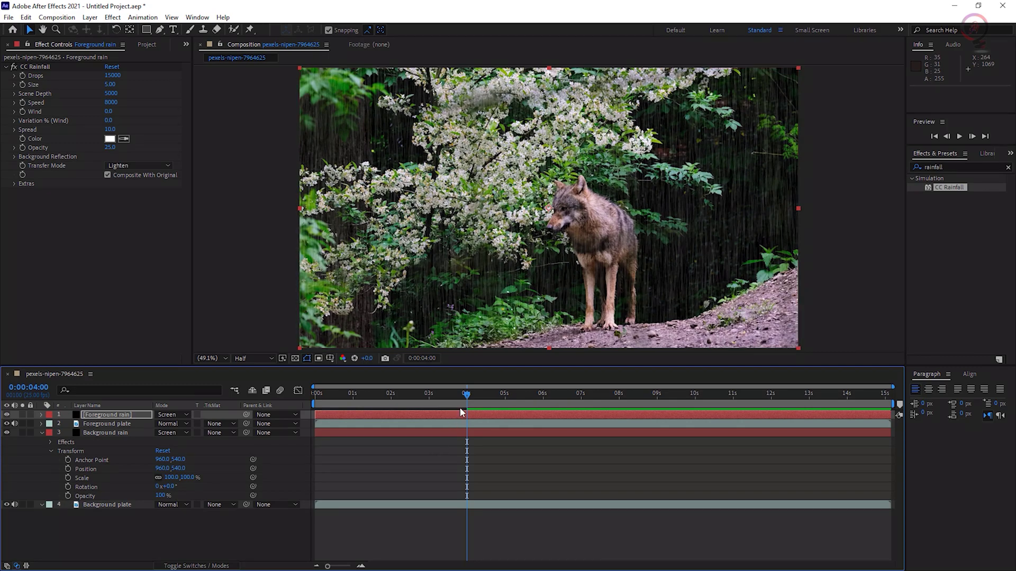
click(67, 495)
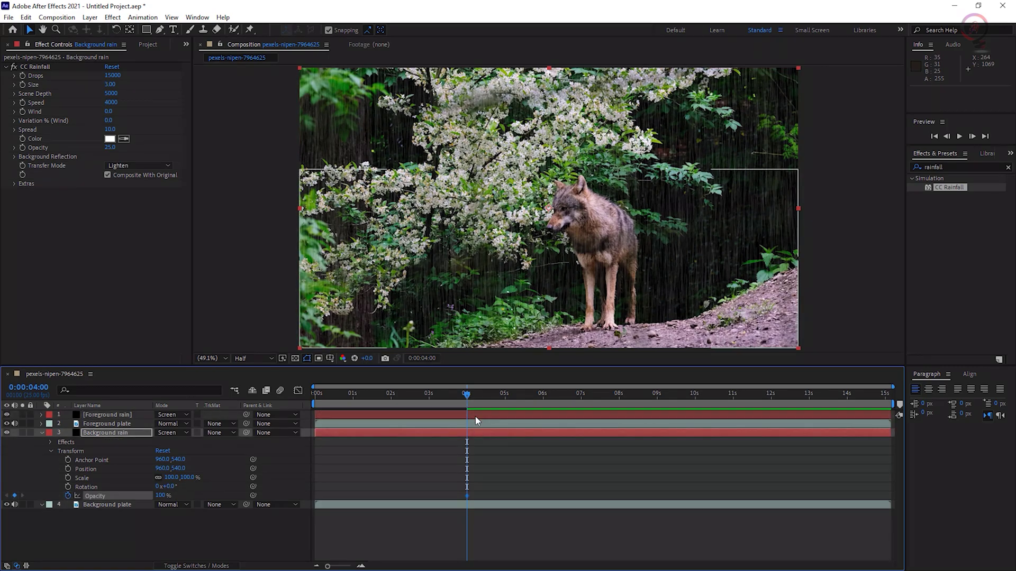
drag(471, 400, 265, 397)
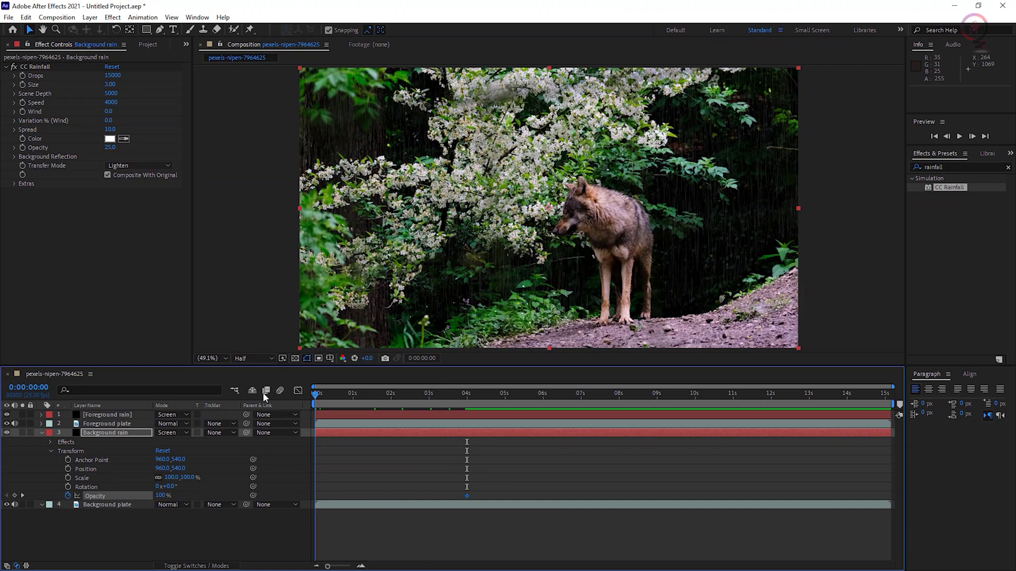
drag(159, 496, 101, 495)
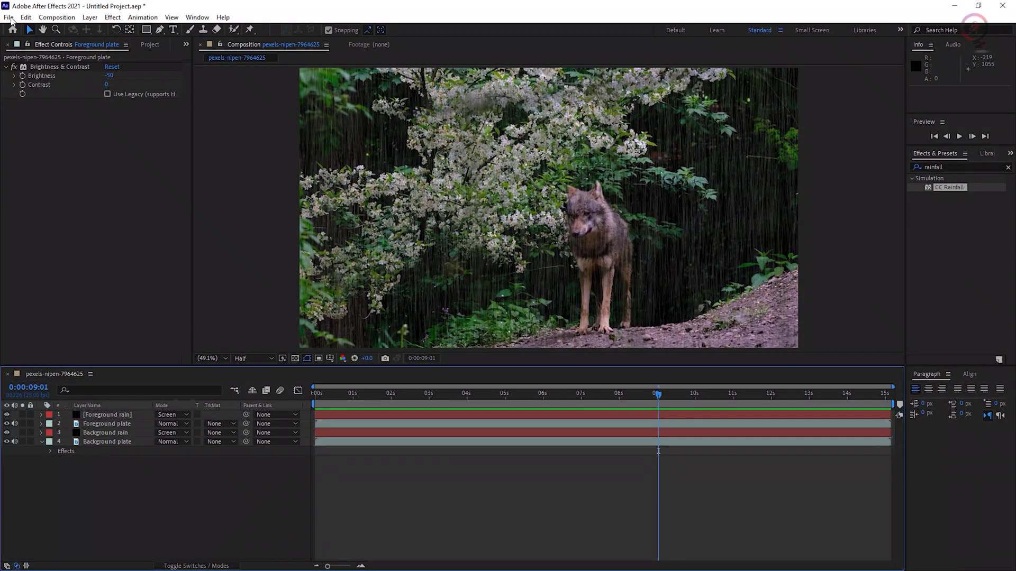
Save the project as 'Add rain to video.aep' in the Add rain to video\Ae folder.
click(9, 18)
mouse_move(106, 114)
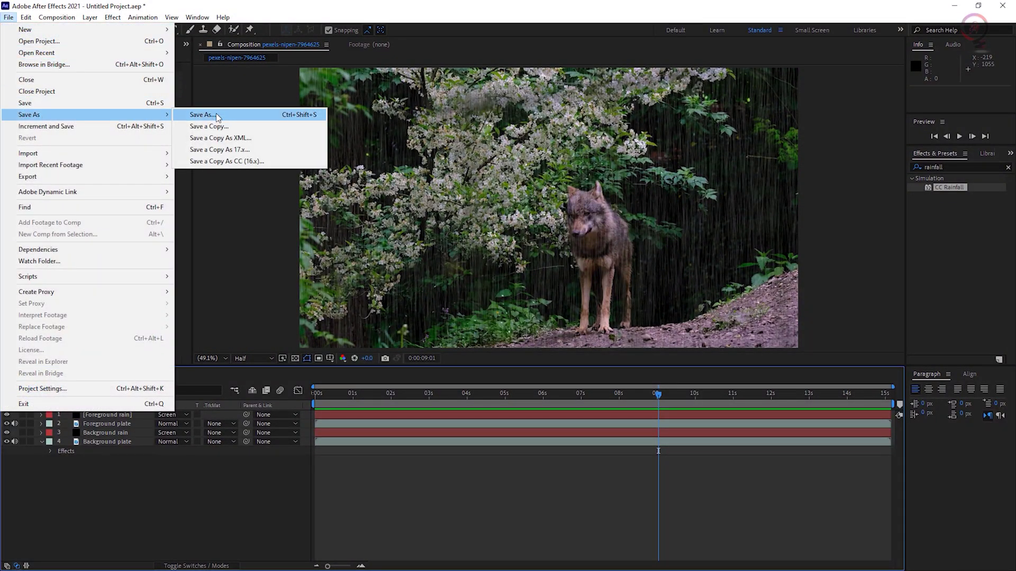
click(260, 119)
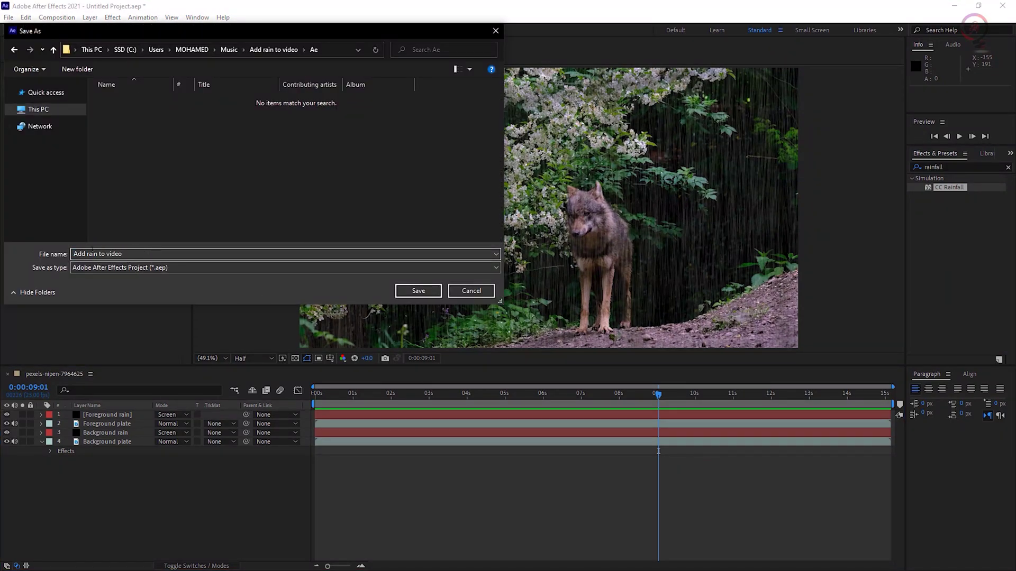
click(411, 291)
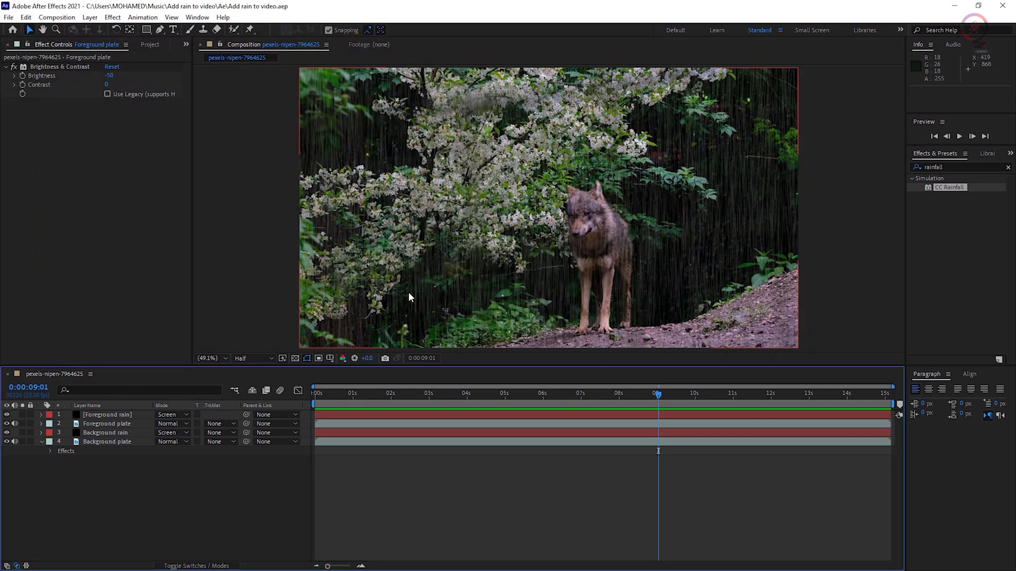
Queue the composition in Media Encoder using H.264 with the High Quality 1080p HD preset.
click(57, 17)
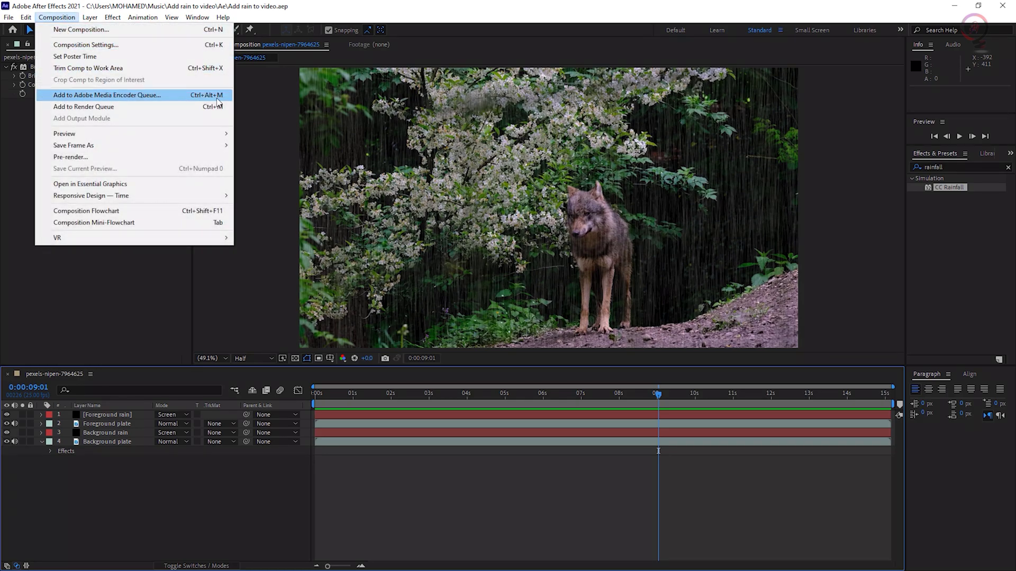
click(176, 97)
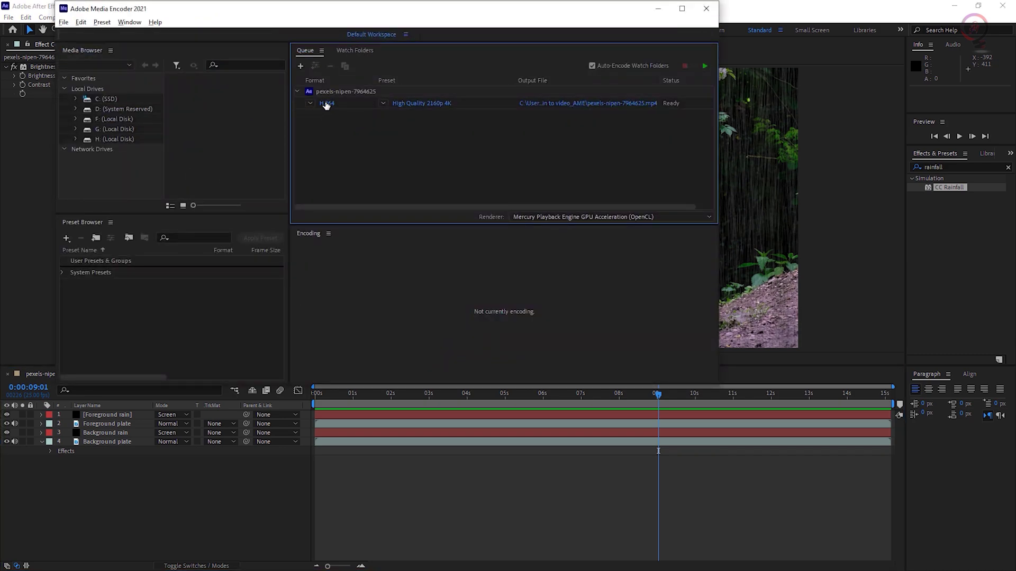
click(310, 104)
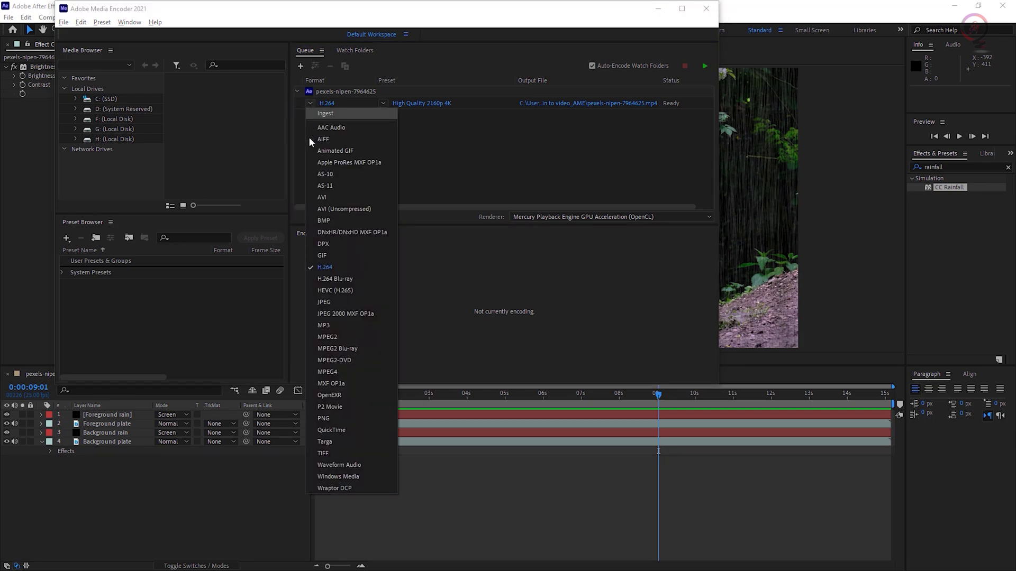
click(324, 268)
click(383, 103)
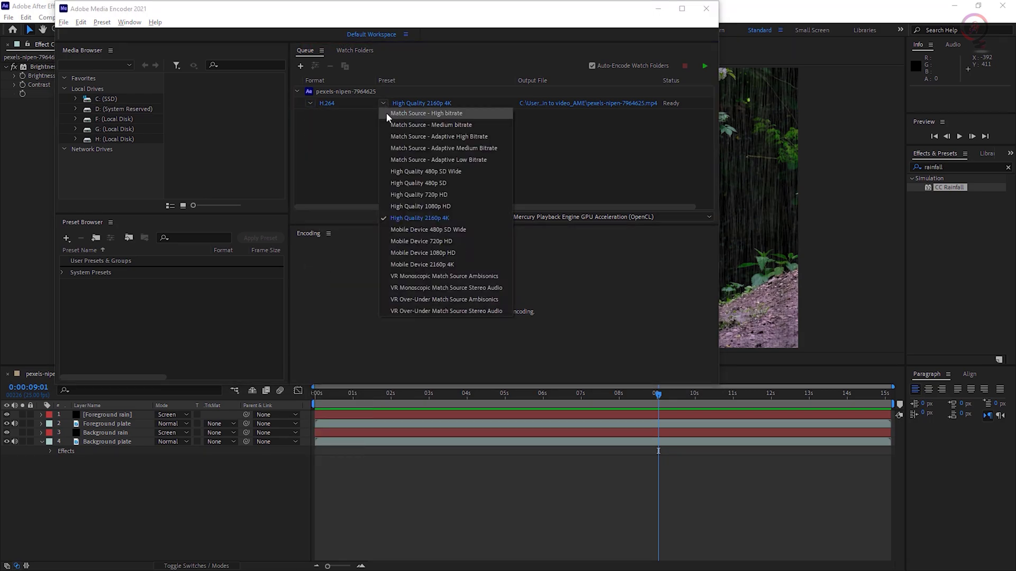
click(407, 207)
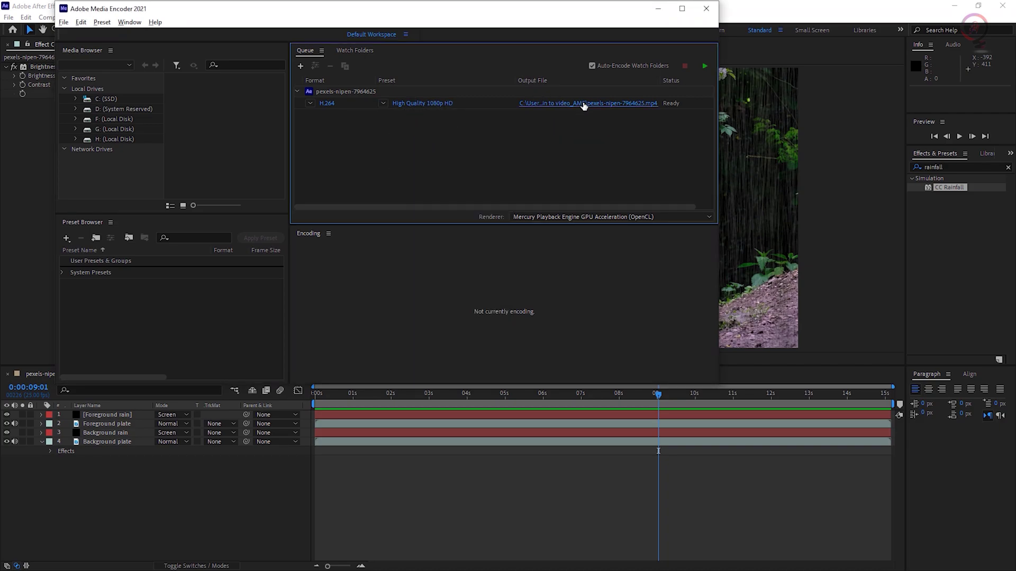
Set the output to 'Add rain to video.mp4' in the Media folder and start the queue.
click(584, 104)
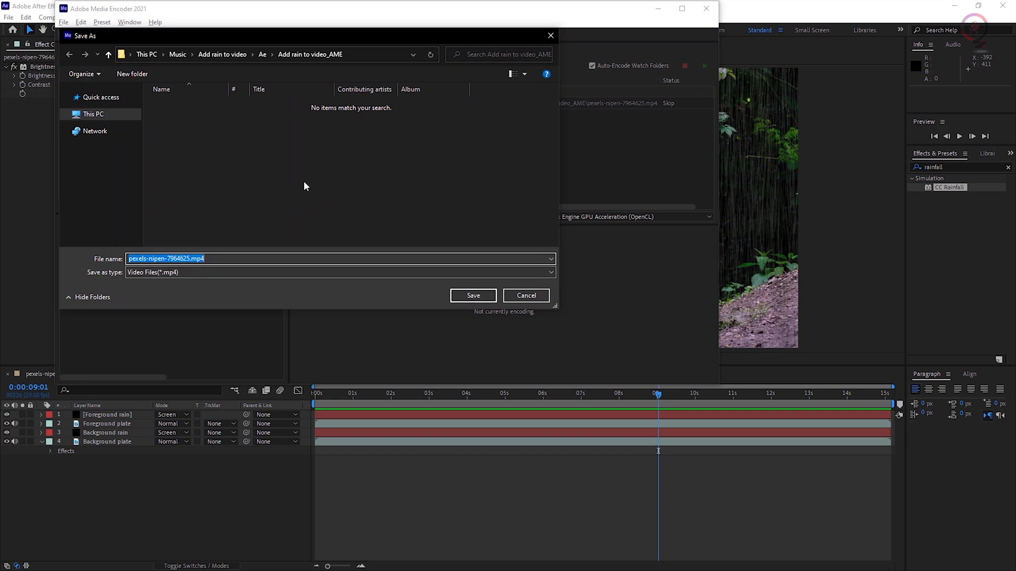
text(Add rain to video)
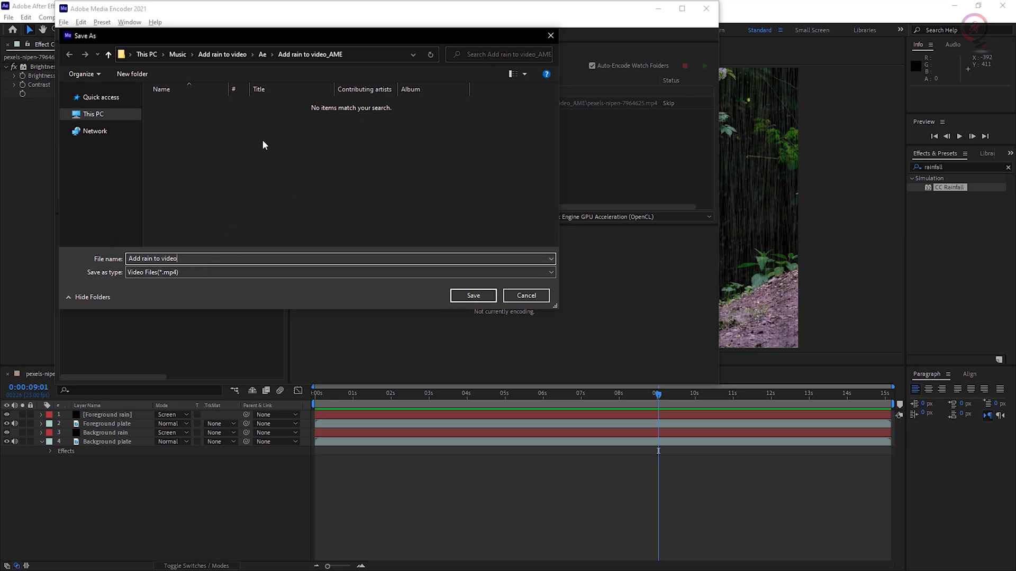
click(472, 296)
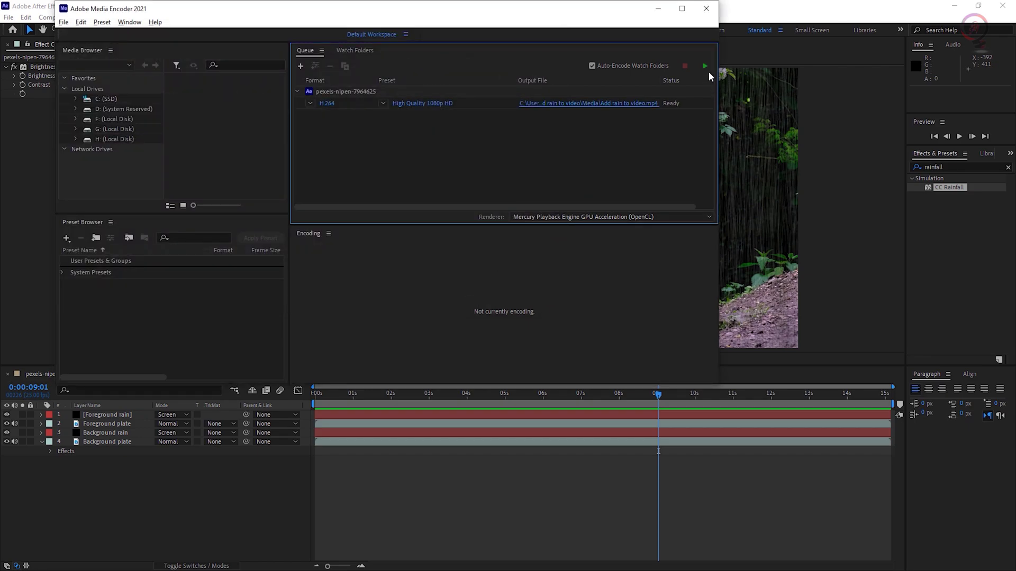
click(705, 67)
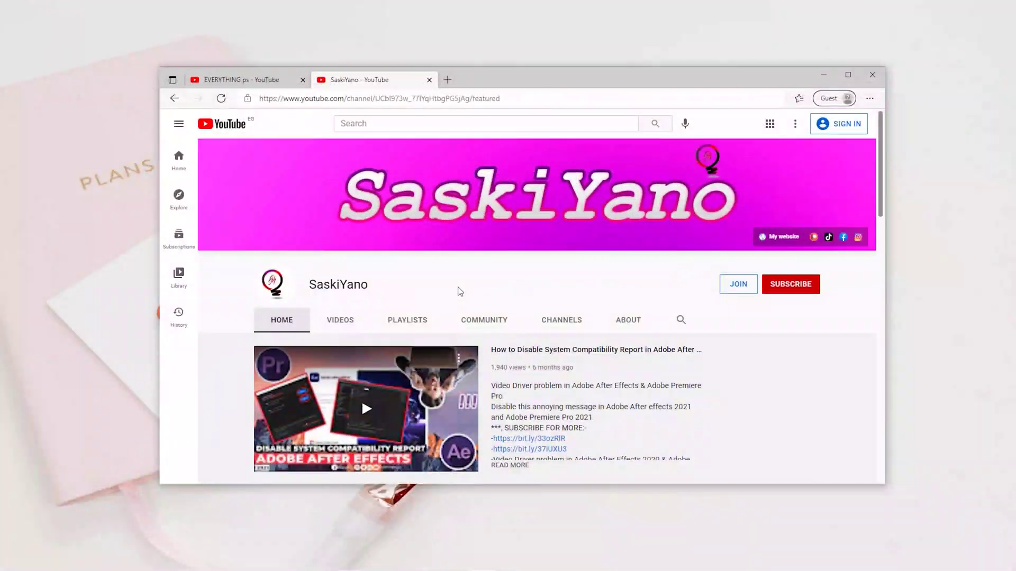
Browse the first channel's Playlists, Videos and Home pages.
scroll(760, 338, down, 7)
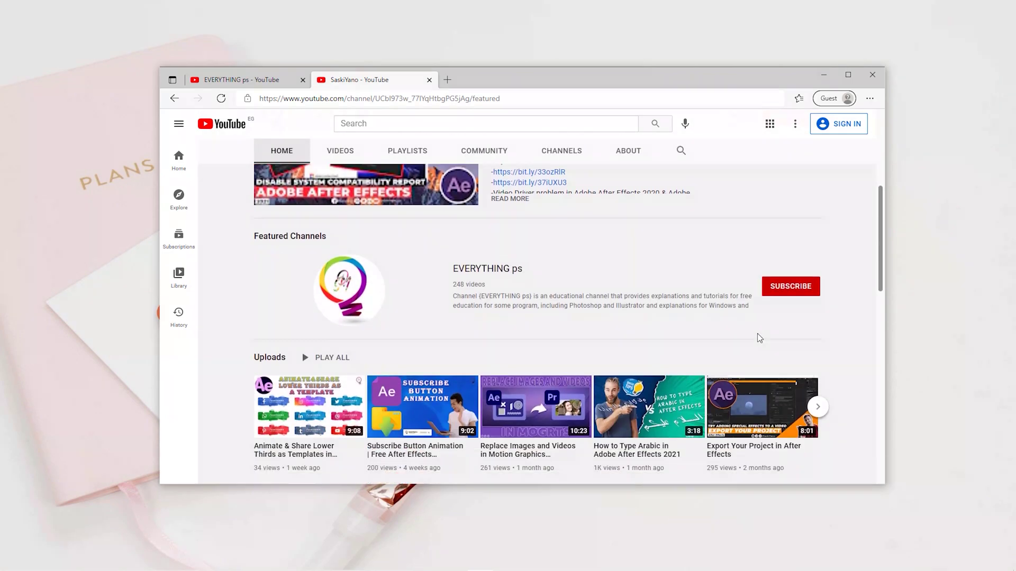
scroll(553, 290, down, 3)
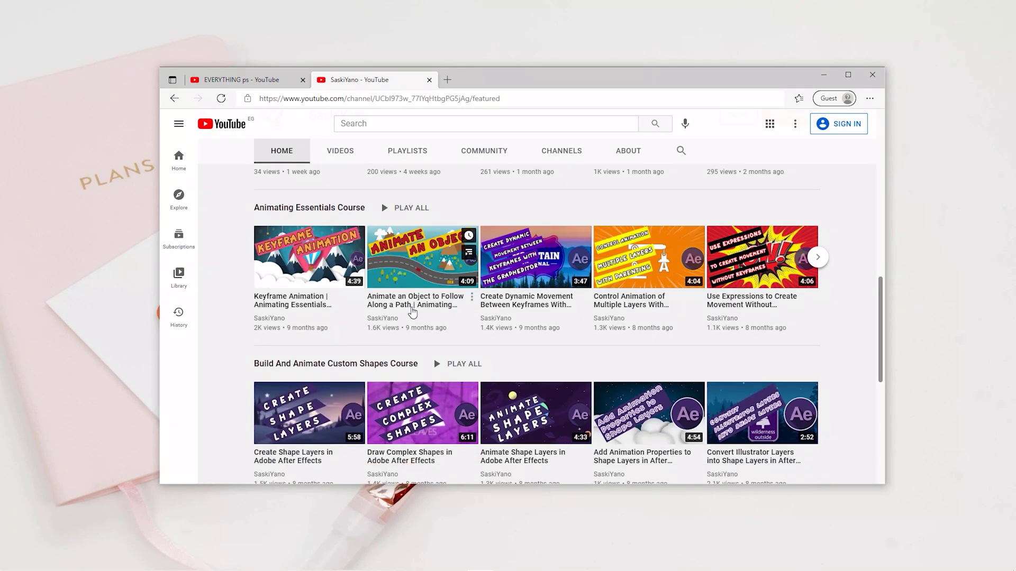
scroll(553, 290, down, 5)
click(407, 151)
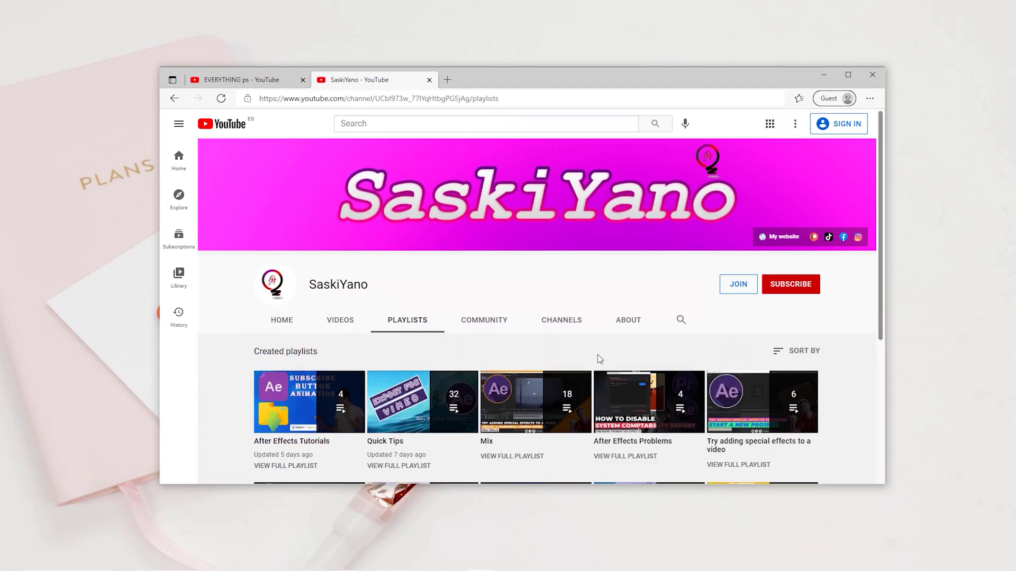
scroll(598, 355, down, 4)
scroll(598, 370, up, 4)
click(334, 320)
scroll(333, 339, down, 6)
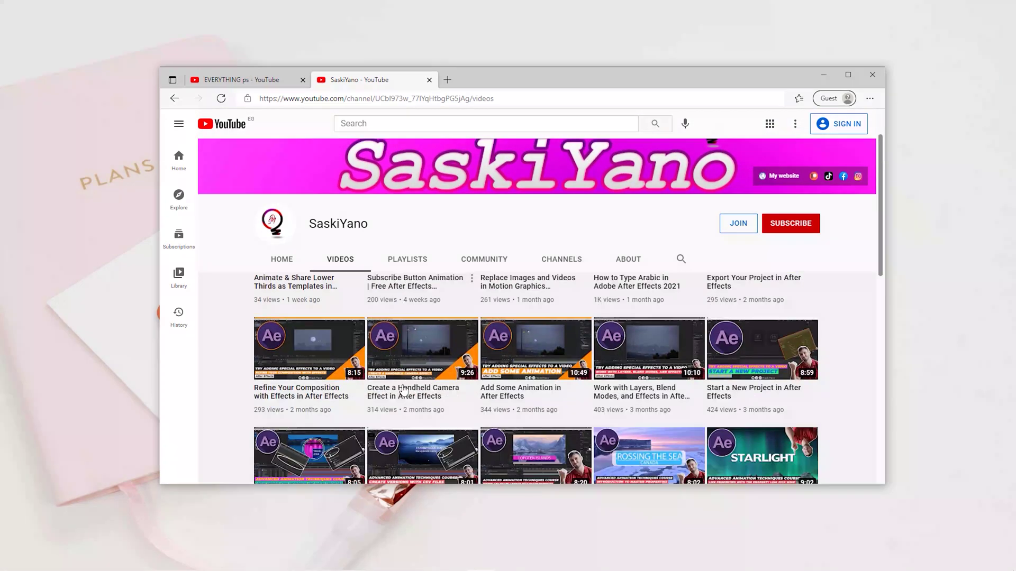
scroll(345, 343, up, 6)
click(281, 320)
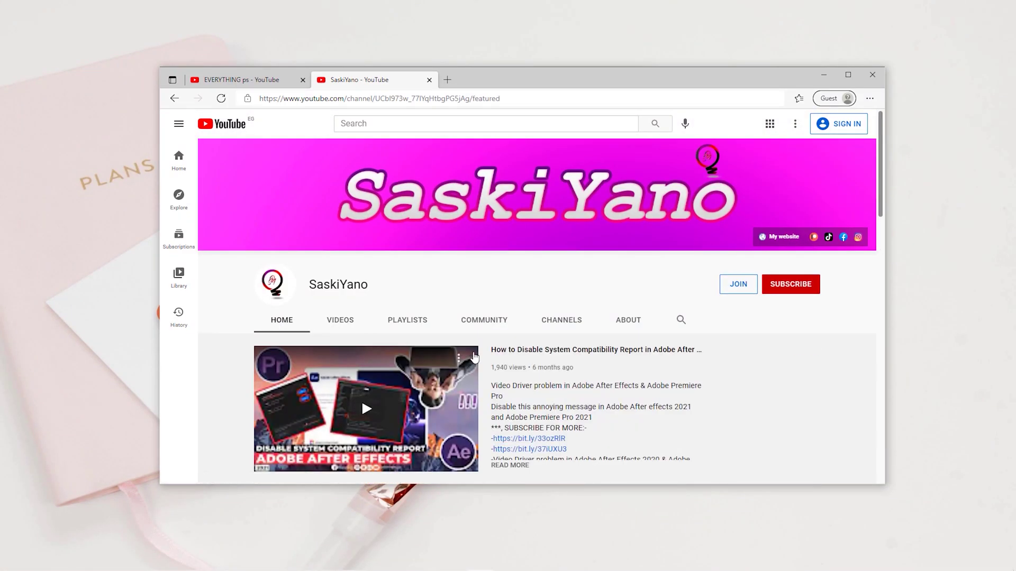
scroll(740, 365, down, 8)
scroll(737, 357, up, 8)
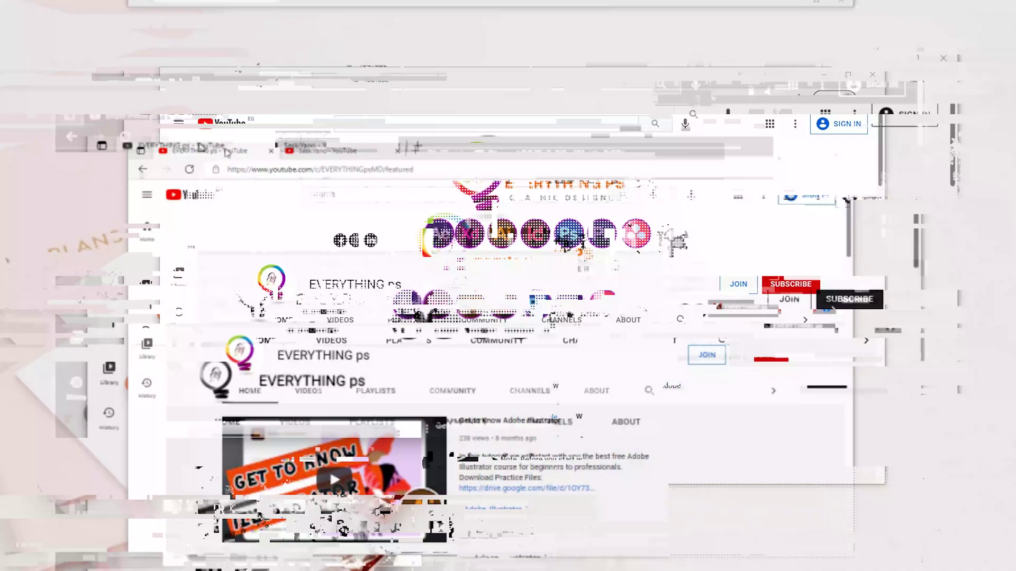
Switch to the EVERYTHING ps channel page and scroll through its home page.
click(259, 79)
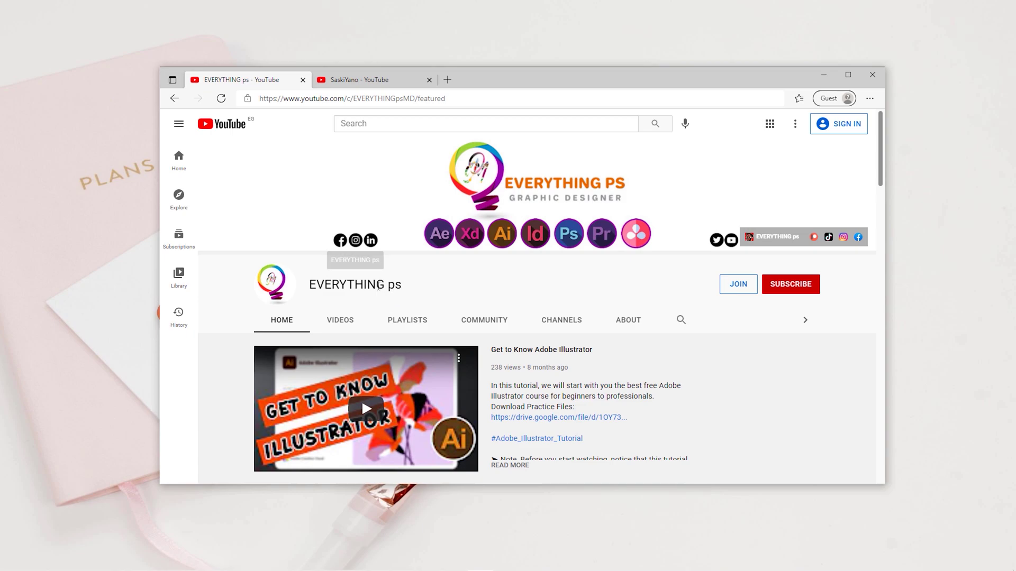
scroll(739, 339, down, 2)
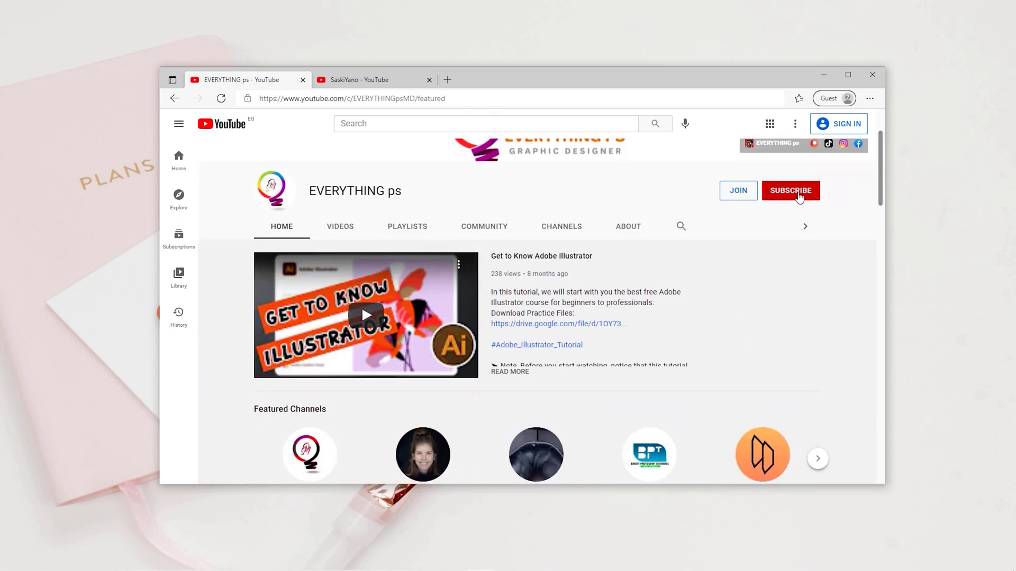
scroll(759, 312, down, 4)
scroll(763, 315, down, 9)
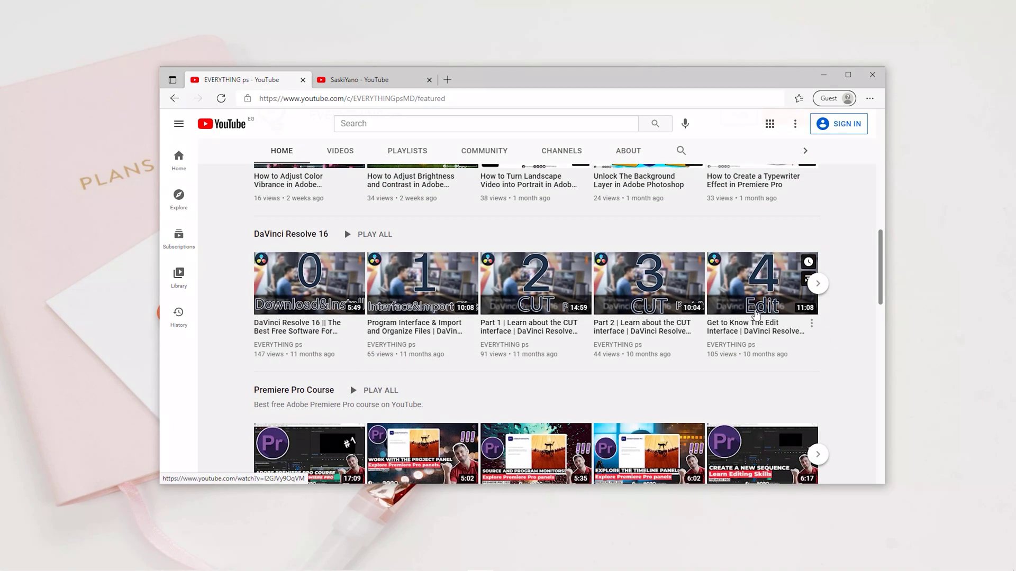
scroll(756, 315, down, 10)
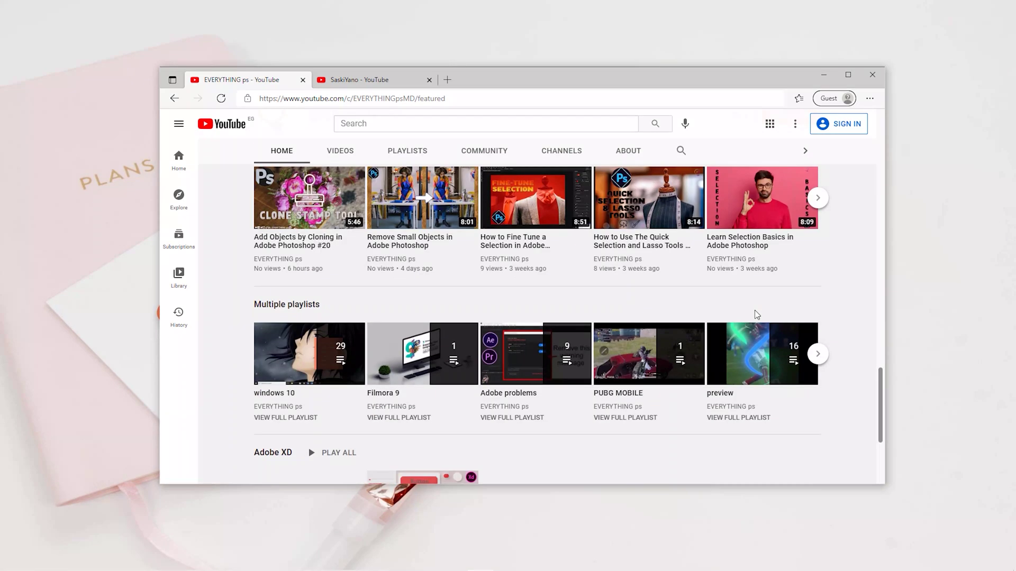
scroll(756, 315, up, 15)
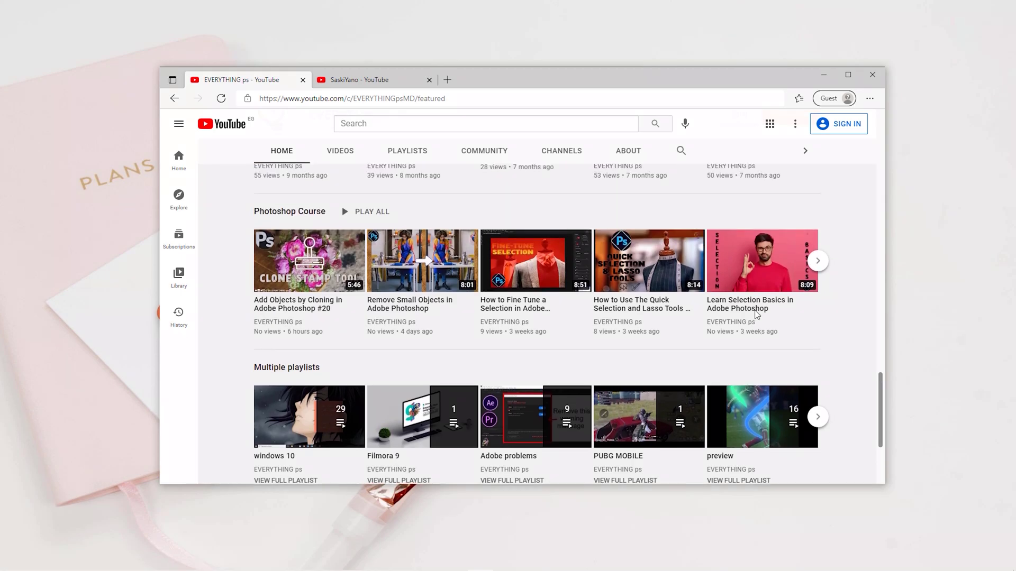
scroll(756, 315, up, 10)
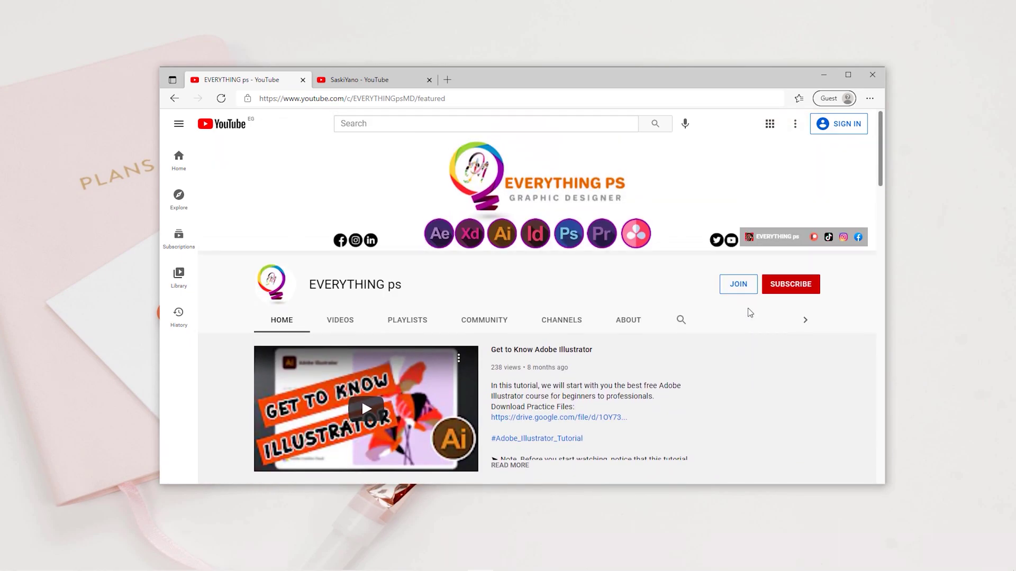